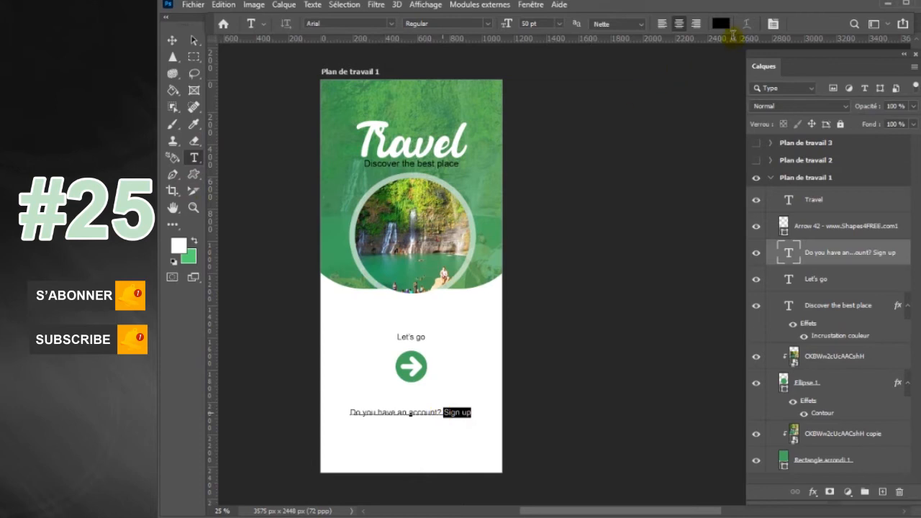
# Step: Recolour the words "Sign up" in green 46a95e and make them Bold
pyautogui.click(721, 23)
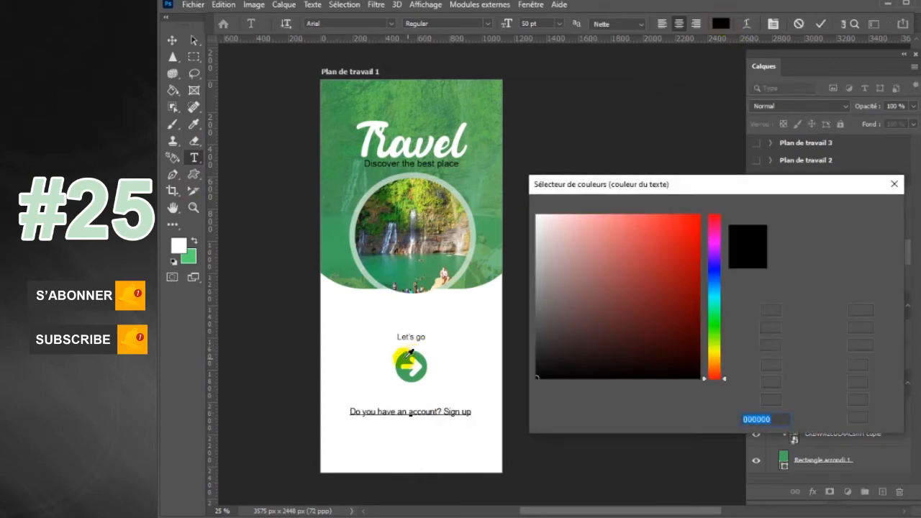
pyautogui.write('46a95e')
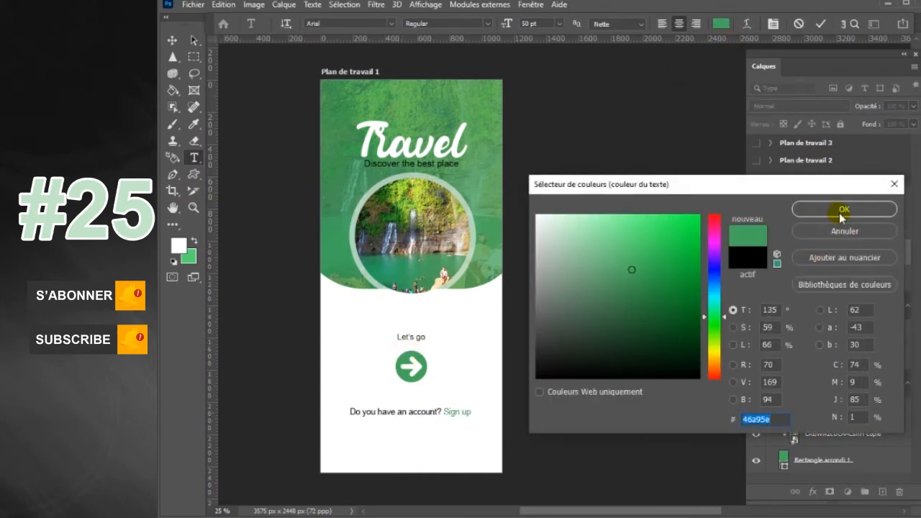
pyautogui.click(842, 213)
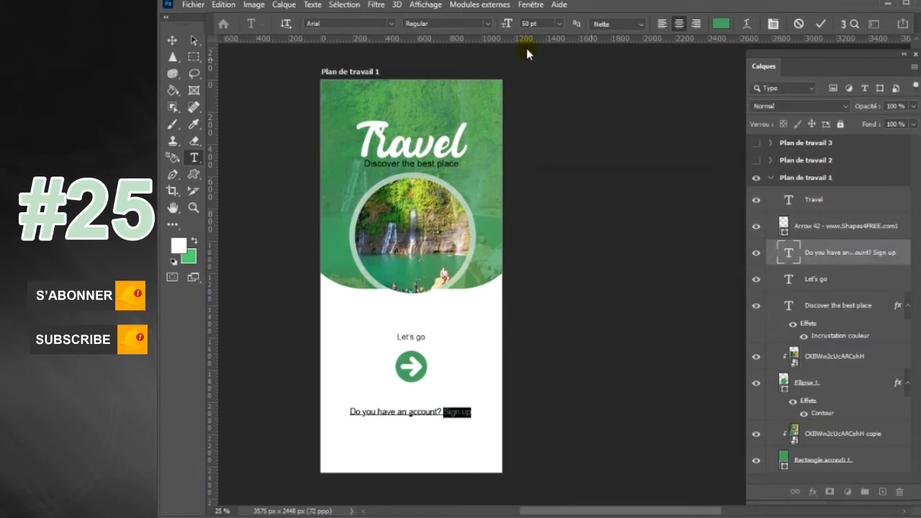
pyautogui.click(486, 24)
pyautogui.click(440, 65)
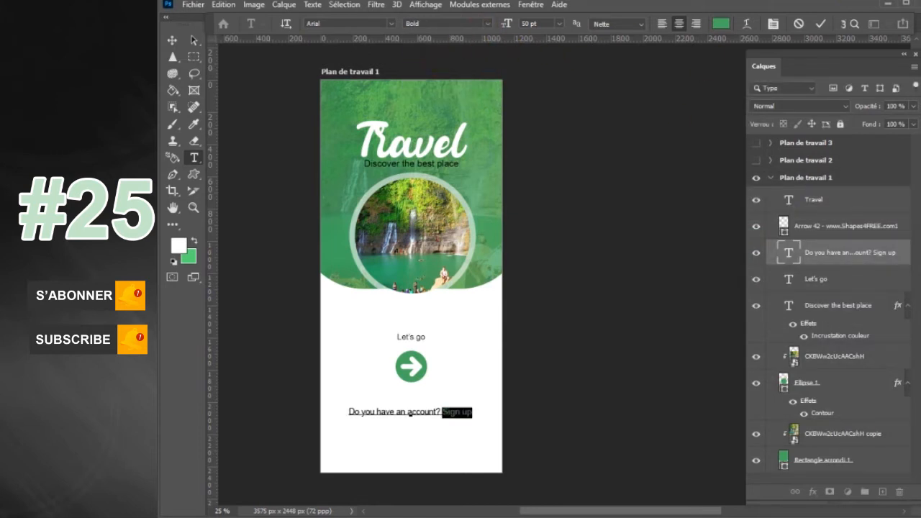
pyautogui.click(821, 24)
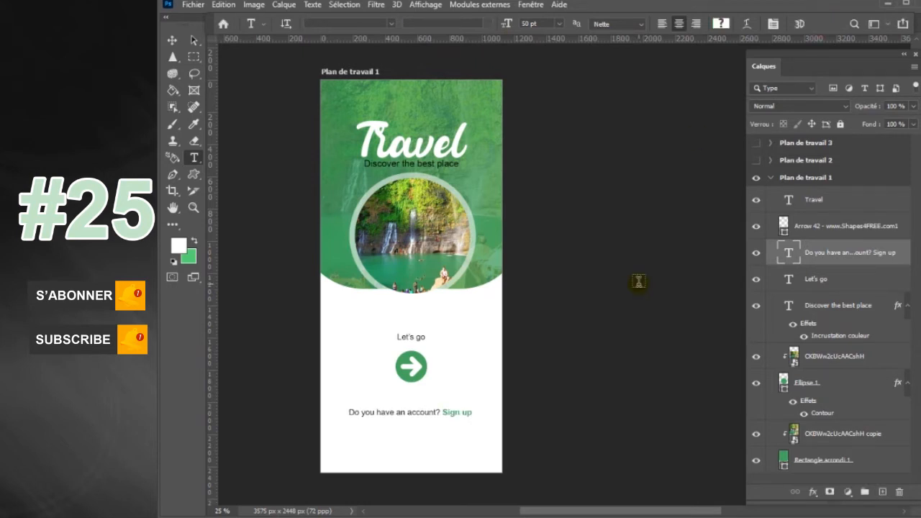
# Step: Collapse the Plan de travail 1 group, then show Plan de travail 2 and make it the active artboard
pyautogui.click(771, 178)
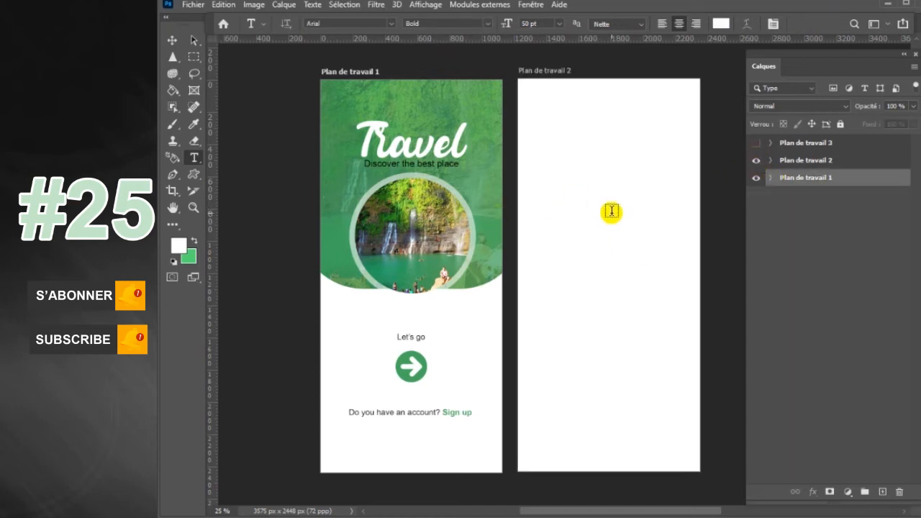
pyautogui.press('h')
pyautogui.moveTo(627, 187); pyautogui.dragTo(606, 190)
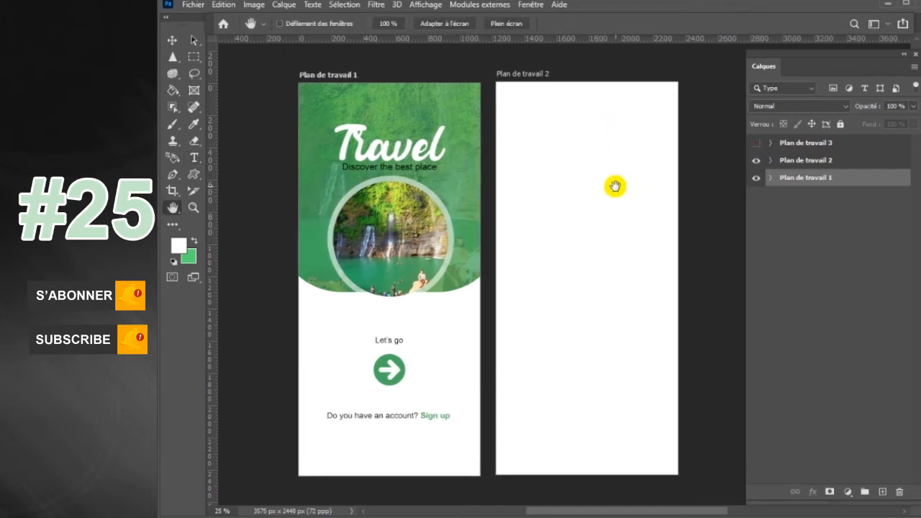
pyautogui.click(833, 160)
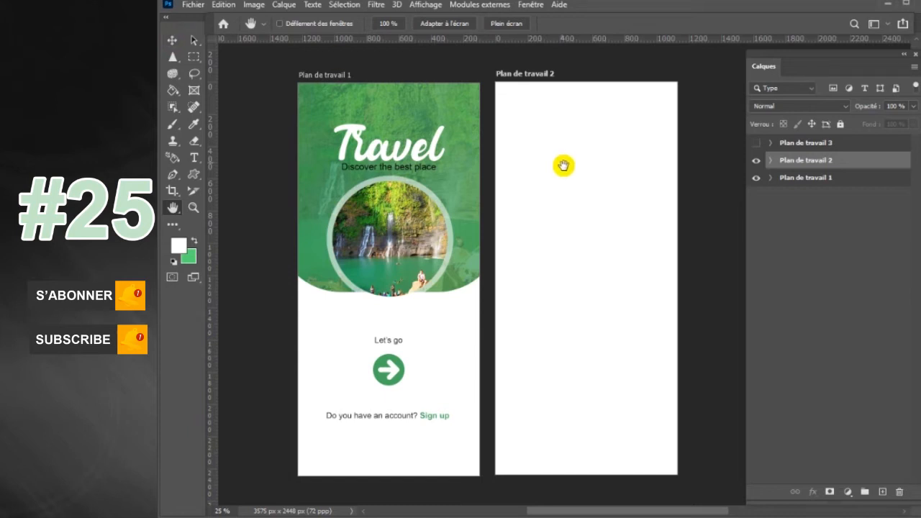
pyautogui.press('v')
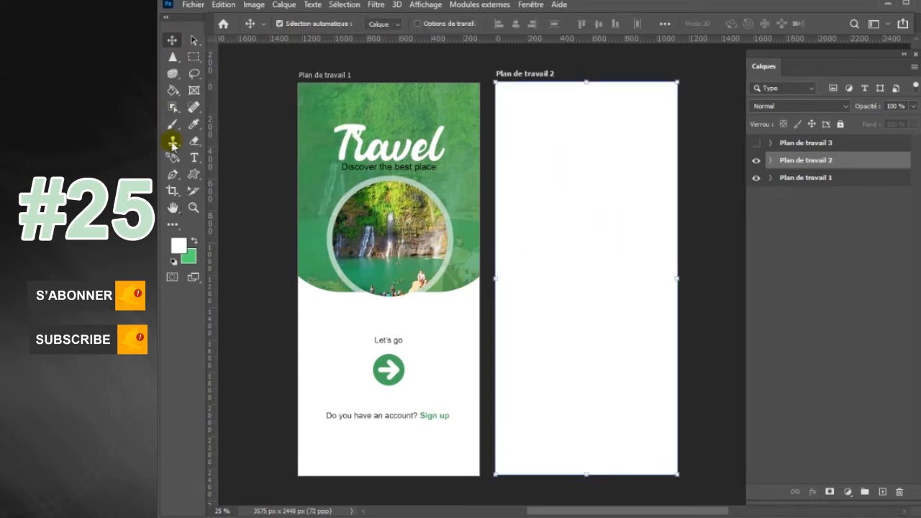
# Step: Draw a green rounded rectangle of about 123 x 32 px near the upper-left corner of Plan de travail 2
pyautogui.click(194, 175)
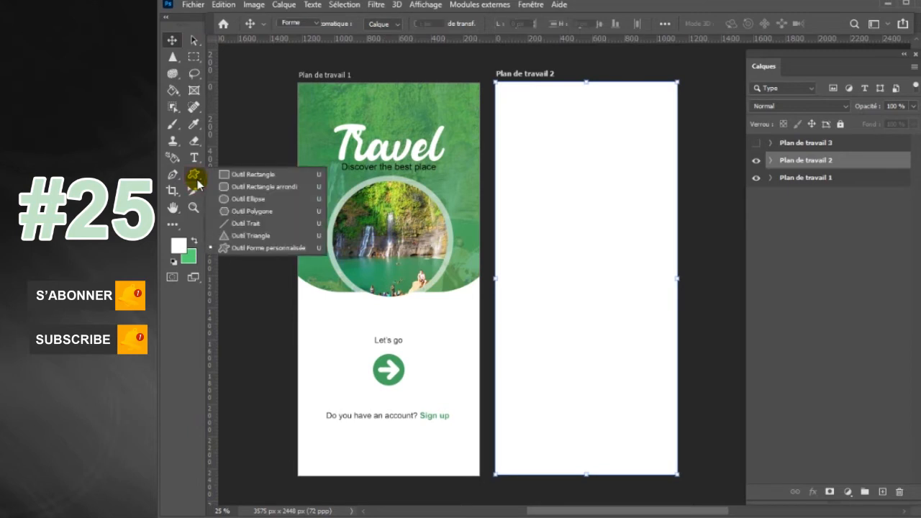
pyautogui.click(245, 186)
pyautogui.moveTo(510, 111); pyautogui.dragTo(530, 116)
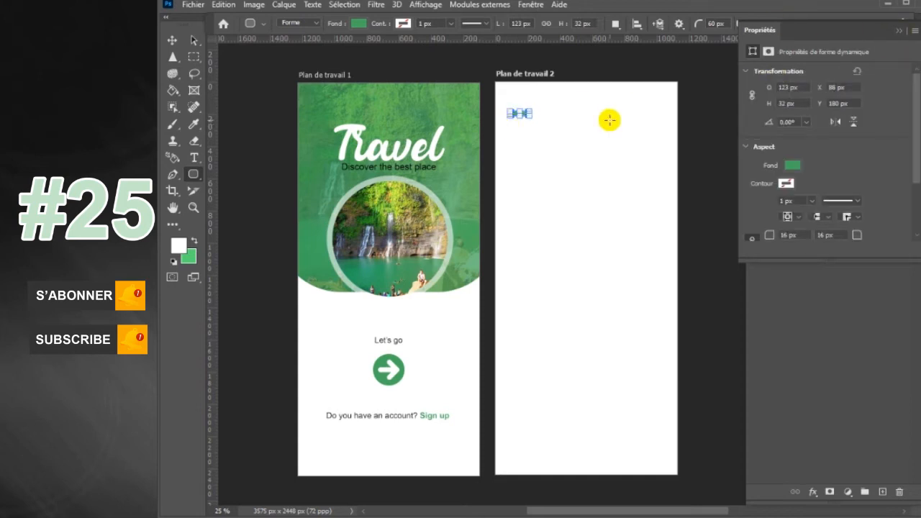
pyautogui.click(901, 33)
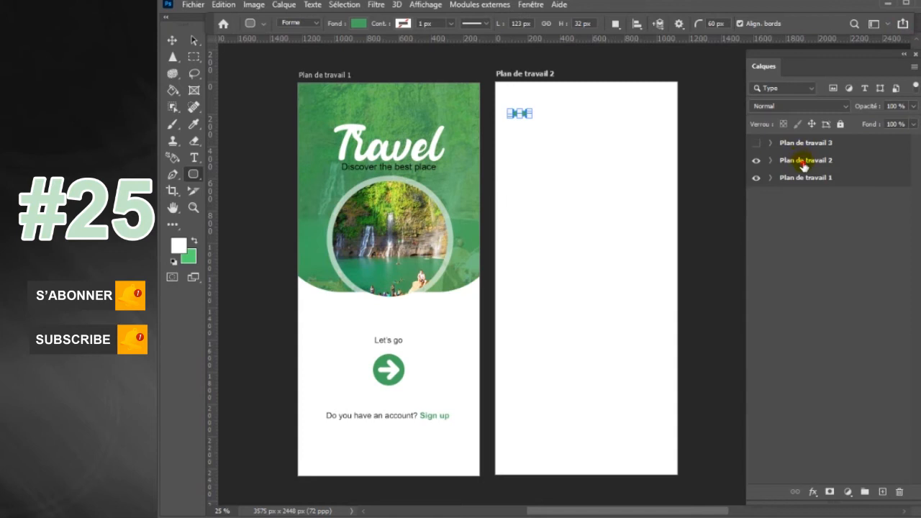
# Step: Duplicate the small rounded rectangle and move the copy just below the original to form a two-bar menu icon
pyautogui.click(792, 161)
pyautogui.click(770, 160)
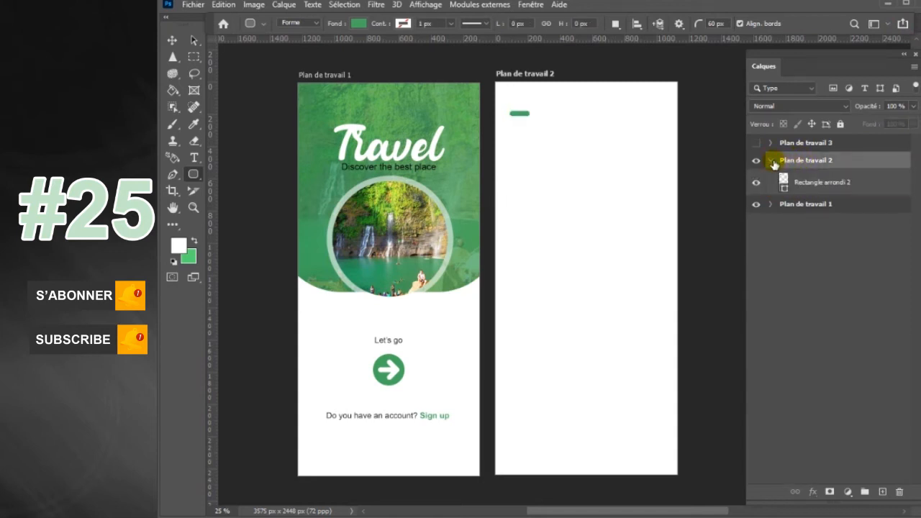
pyautogui.click(821, 185)
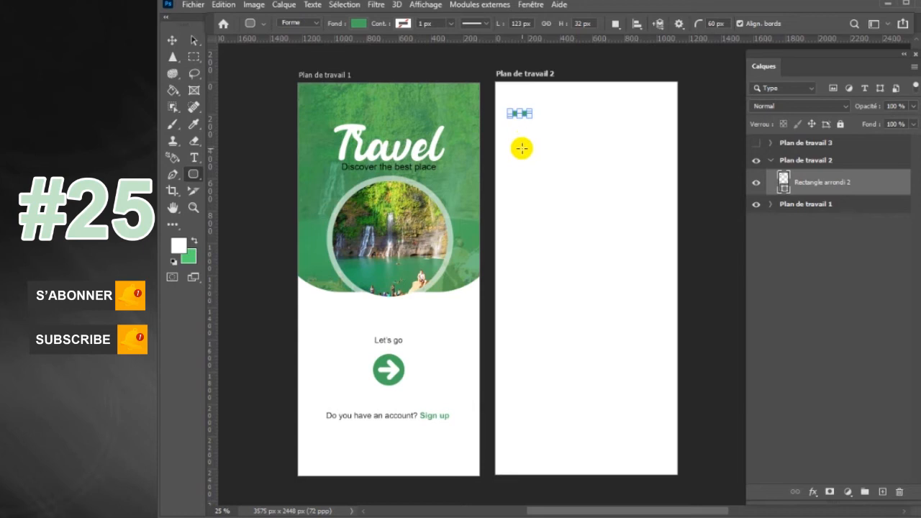
pyautogui.hotkey('ctrl', 'j')
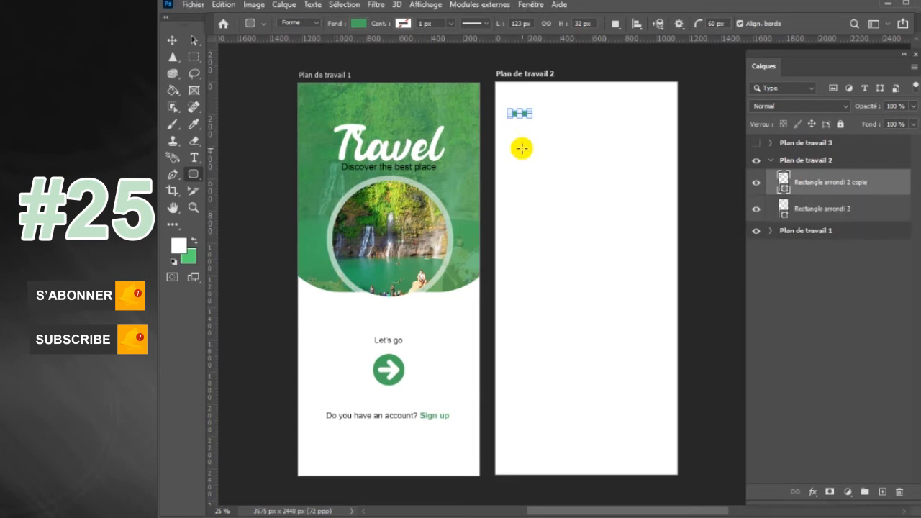
pyautogui.click(172, 41)
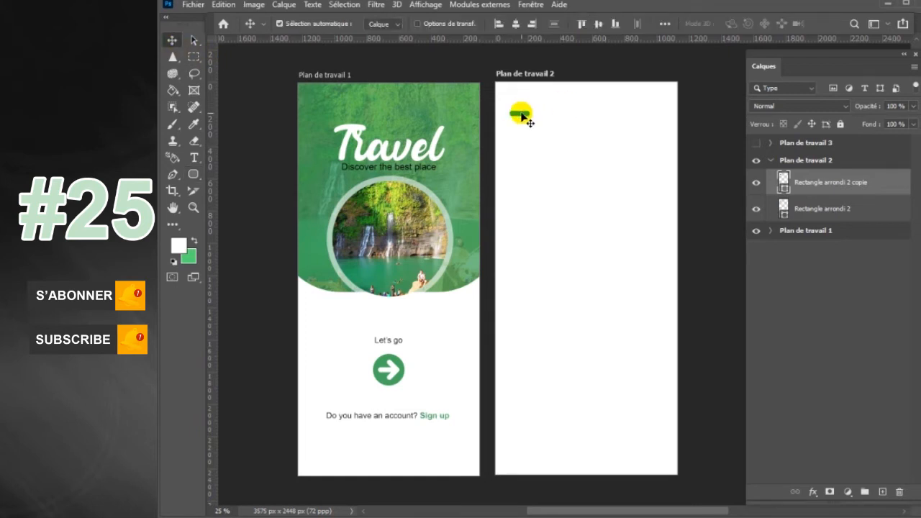
pyautogui.hotkey('ctrl', 't')
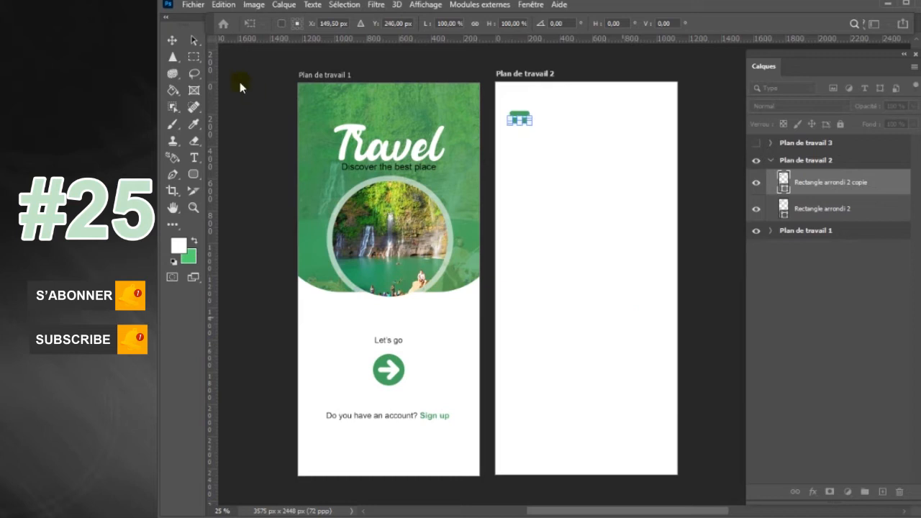
pyautogui.click(172, 41)
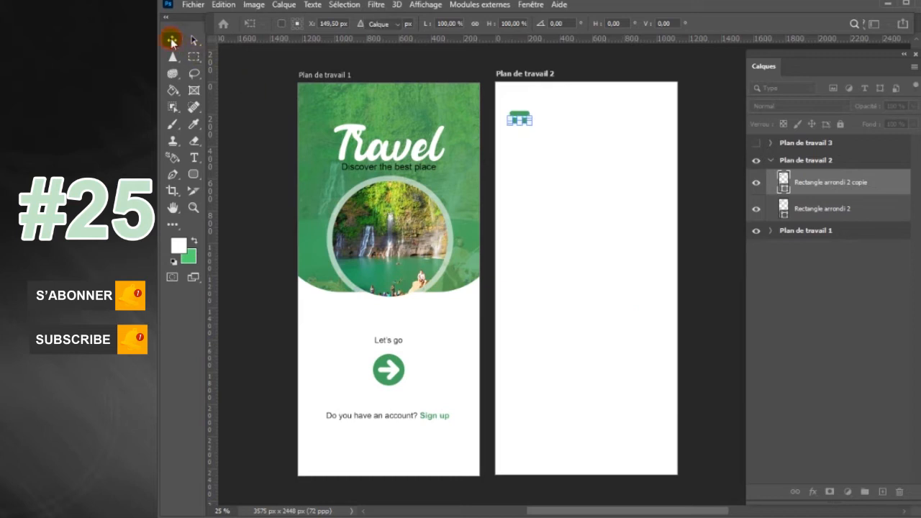
# Step: Open the Custom Shape library and collapse the expanded left-right-arrows-Shapes4FREE and Shapes4FREE-ecommerce groups
pyautogui.click(194, 175)
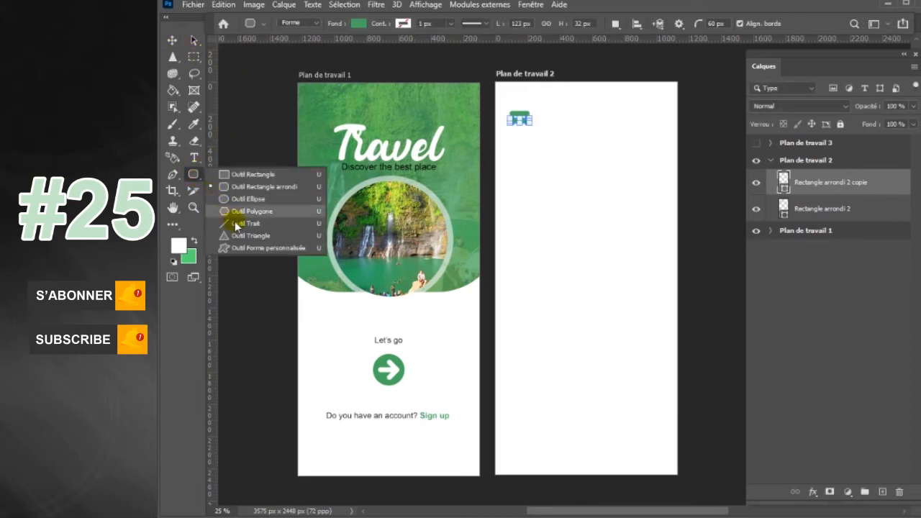
pyautogui.click(236, 251)
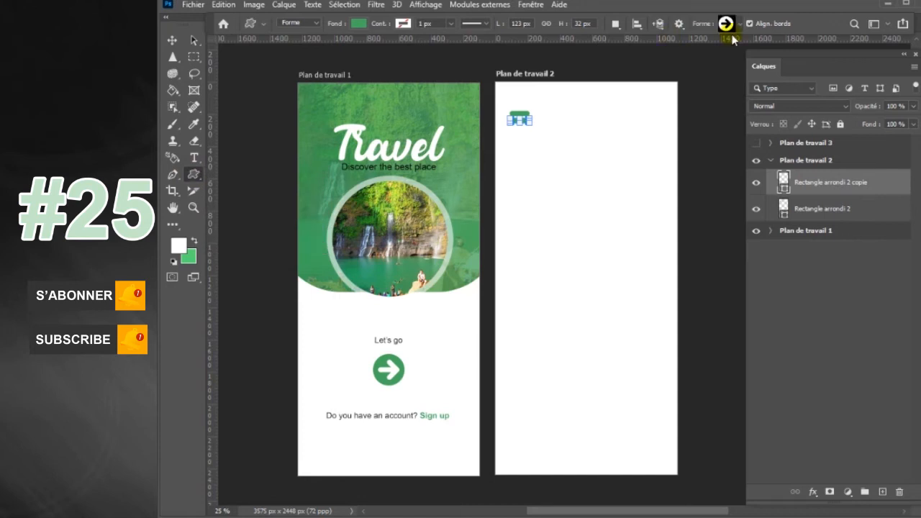
pyautogui.click(742, 26)
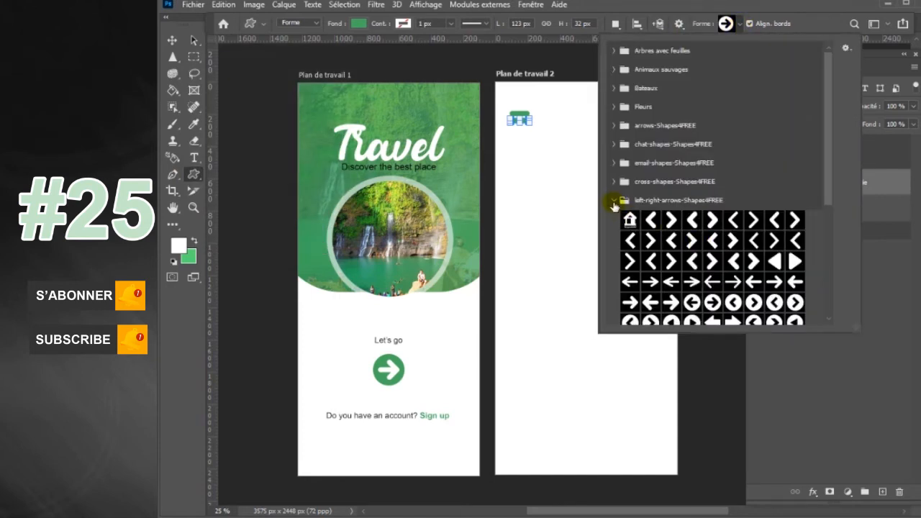
pyautogui.click(614, 200)
pyautogui.click(612, 312)
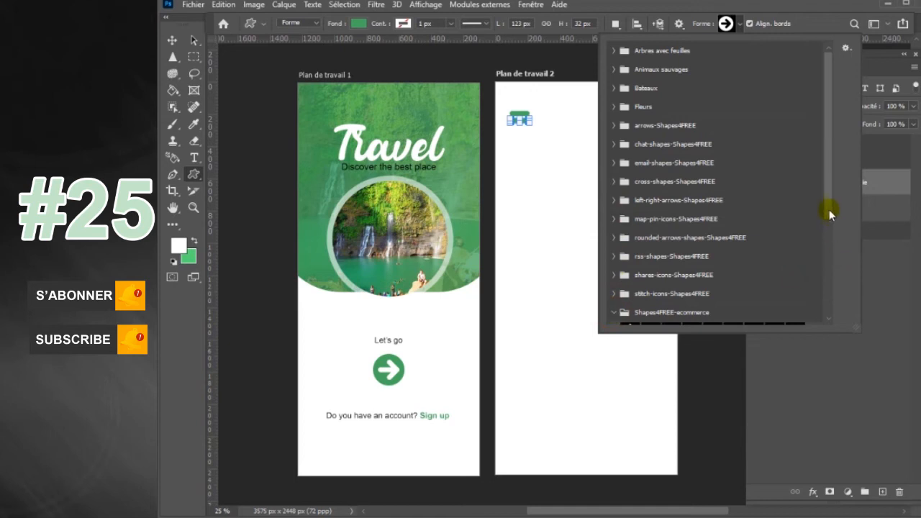
pyautogui.click(611, 297)
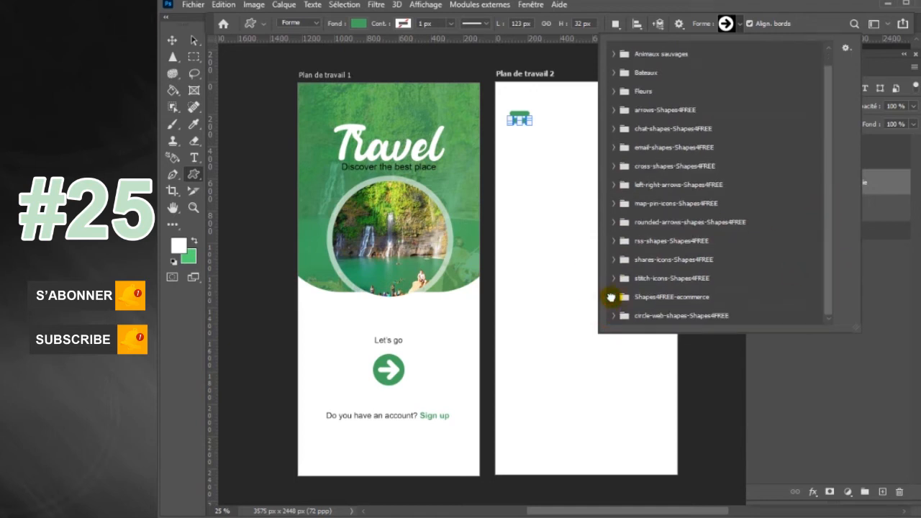
# Step: Look through the left-right-arrows, shares-icons, stitch-icons and ecommerce shape groups for a search icon
pyautogui.click(614, 185)
pyautogui.click(615, 185)
pyautogui.click(614, 259)
pyautogui.click(615, 259)
pyautogui.click(613, 278)
pyautogui.click(612, 278)
pyautogui.click(612, 298)
pyautogui.click(613, 298)
pyautogui.click(613, 298)
pyautogui.click(614, 298)
# Step: Draw the circled magnifier from circle-web-shapes-Shapes4FREE, about 96 px wide, at the artboard's upper right, level with the menu icon
pyautogui.click(614, 316)
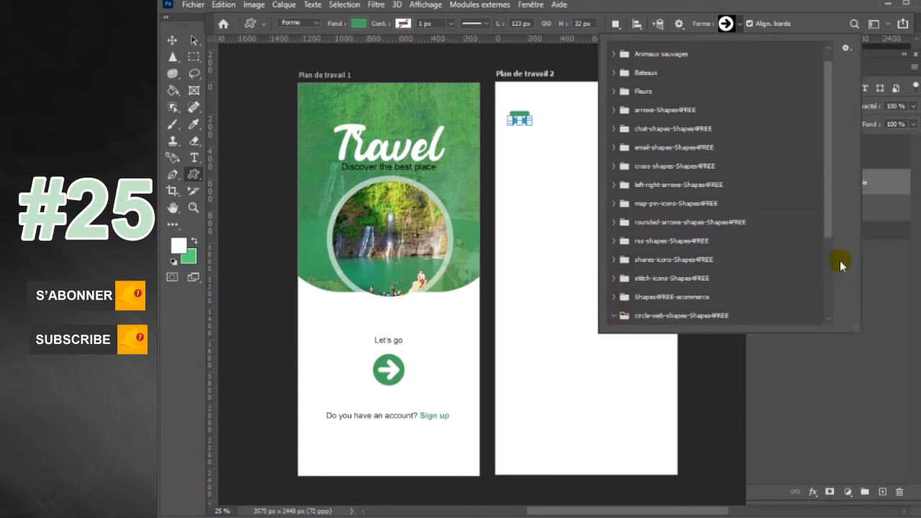
pyautogui.scroll(-3, 822, 264)
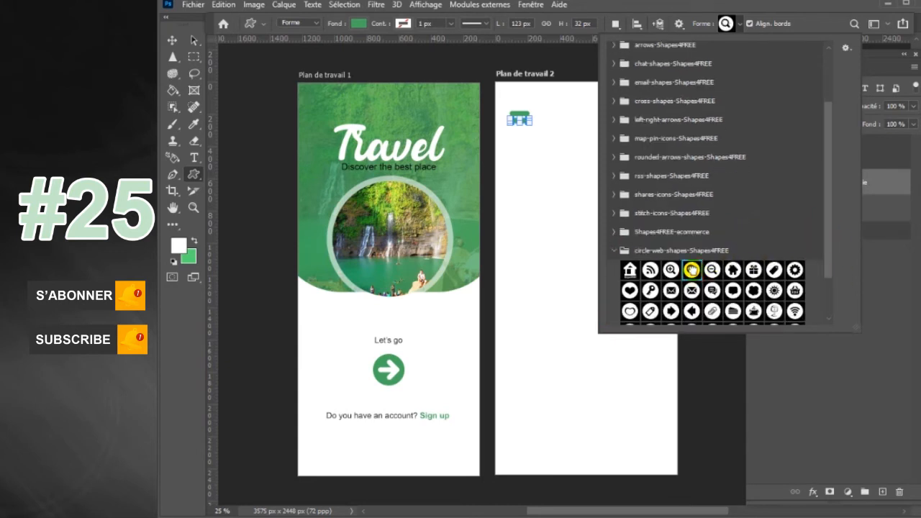
pyautogui.click(692, 270)
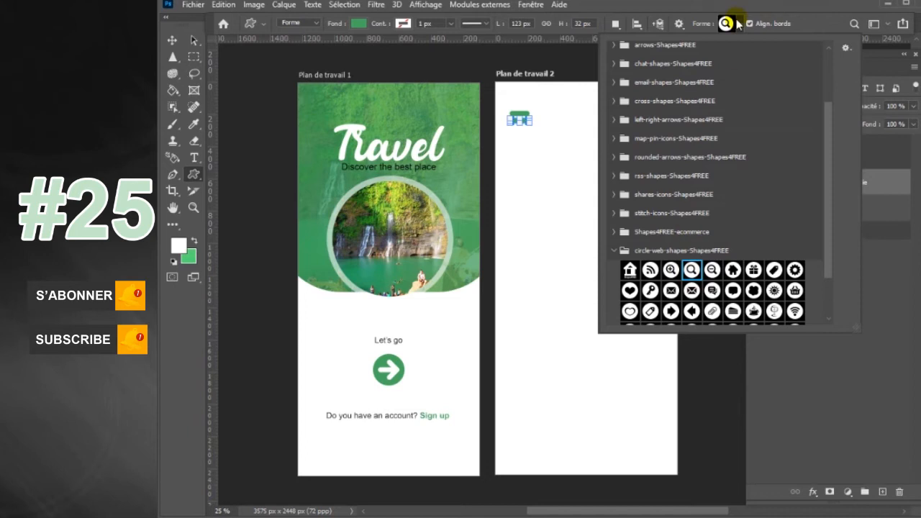
pyautogui.click(738, 24)
pyautogui.moveTo(632, 106); pyautogui.dragTo(649, 123)
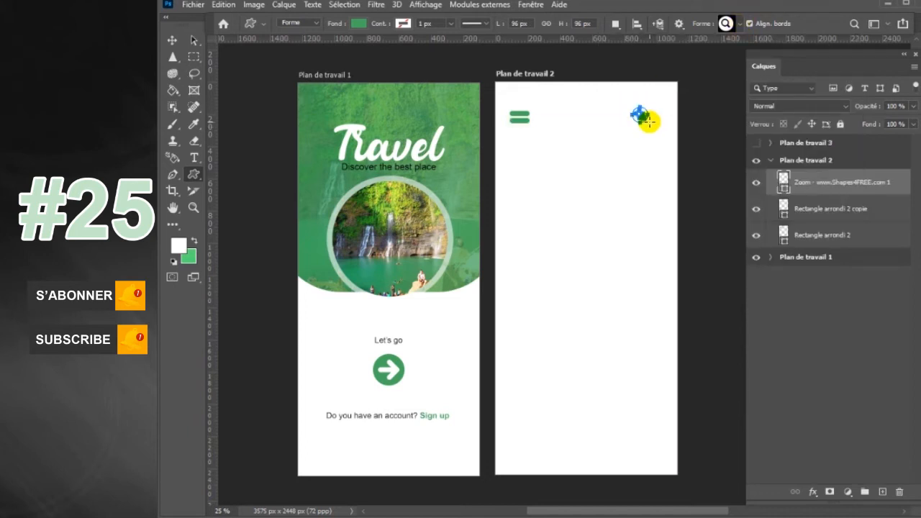
pyautogui.press('v')
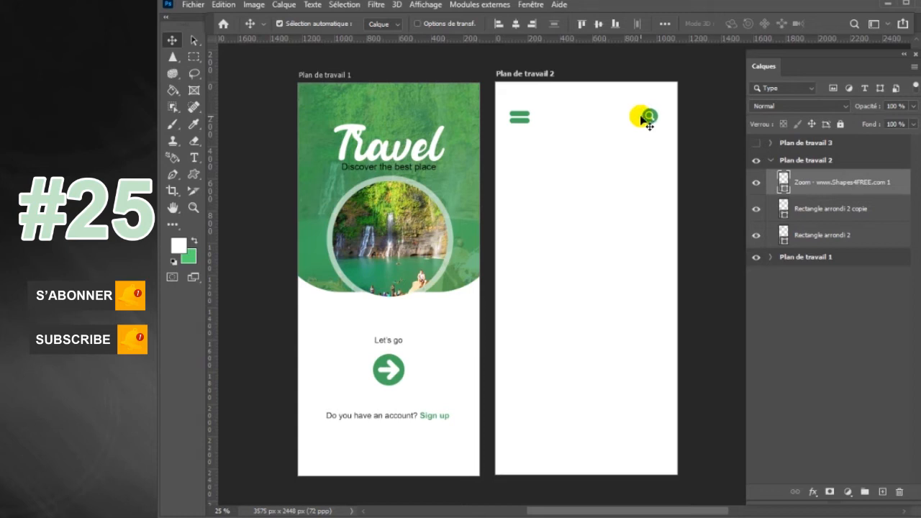
# Step: Place user.png as an embedded image in Plan de travail 2 and centre it between the menu and search icons
pyautogui.click(200, 9)
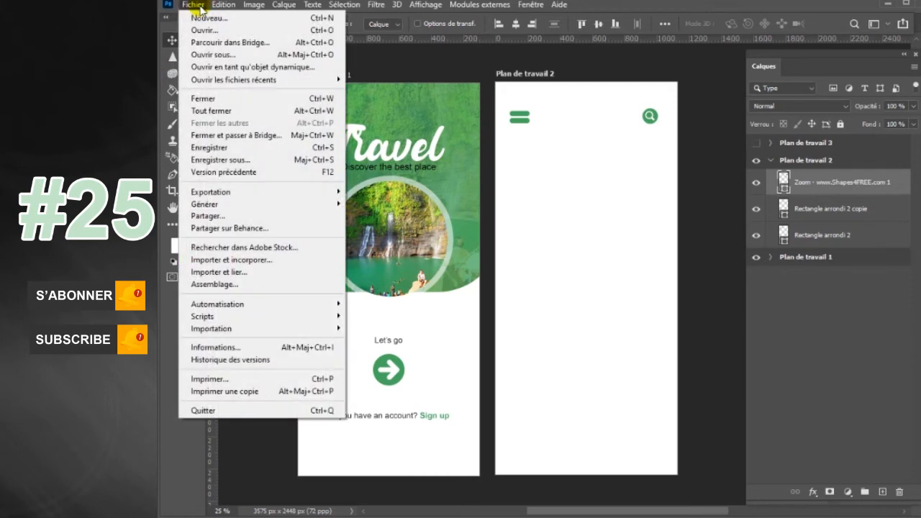
pyautogui.click(216, 261)
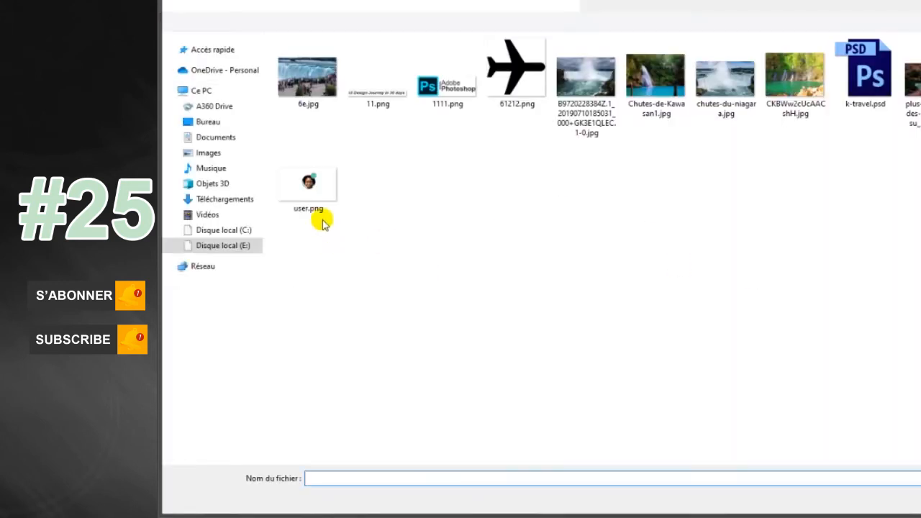
pyautogui.doubleClick(320, 193)
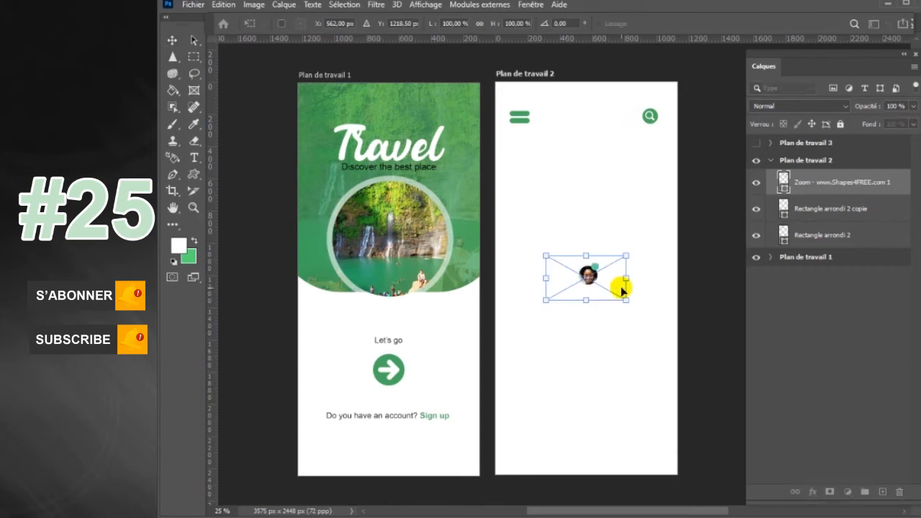
pyautogui.moveTo(589, 277); pyautogui.dragTo(589, 122)
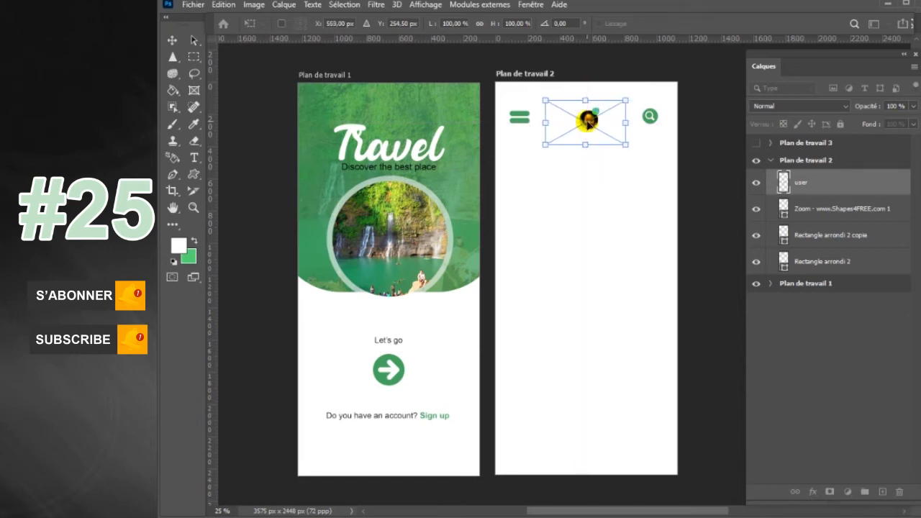
pyautogui.press('Return')
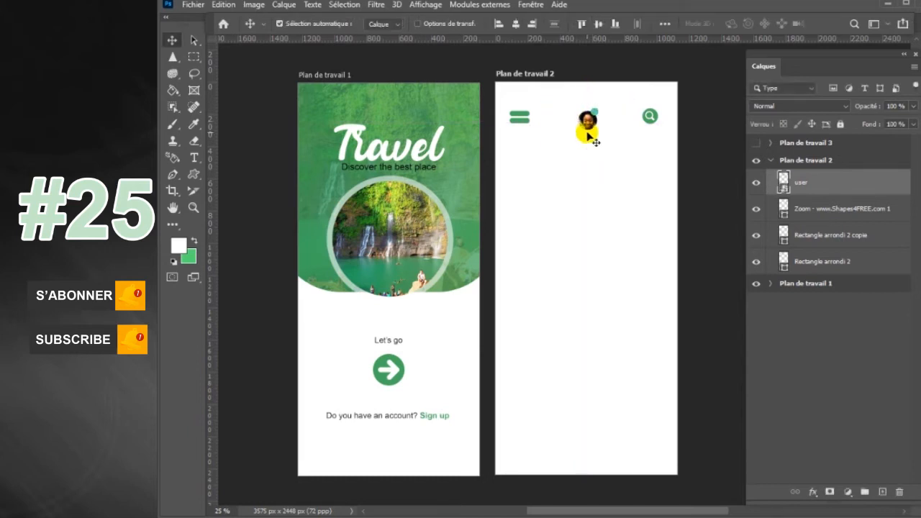
pyautogui.press('Left')
pyautogui.press('Left')
pyautogui.press('Left')
# Step: Draw a green rounded rectangle of about 751 x 804 px with a 60 px radius below the header icons
pyautogui.click(195, 175)
pyautogui.moveTo(522, 182); pyautogui.dragTo(642, 313)
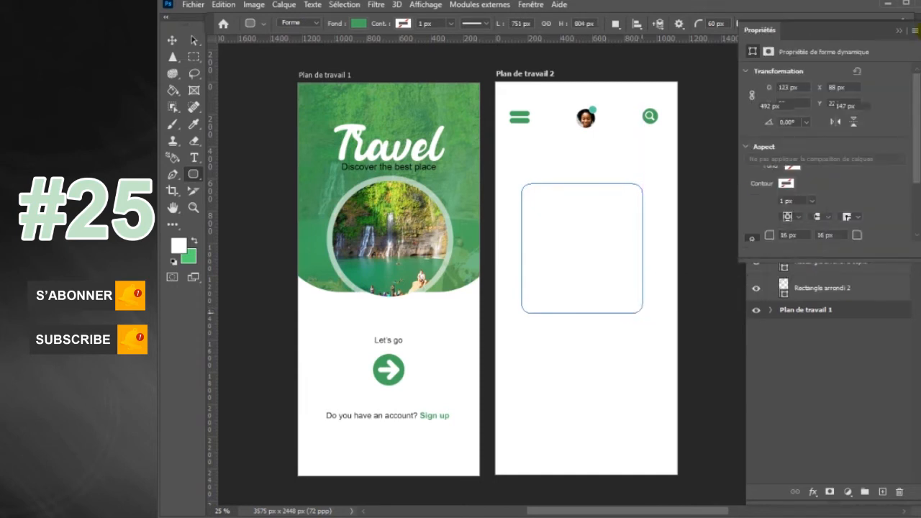
pyautogui.click(900, 30)
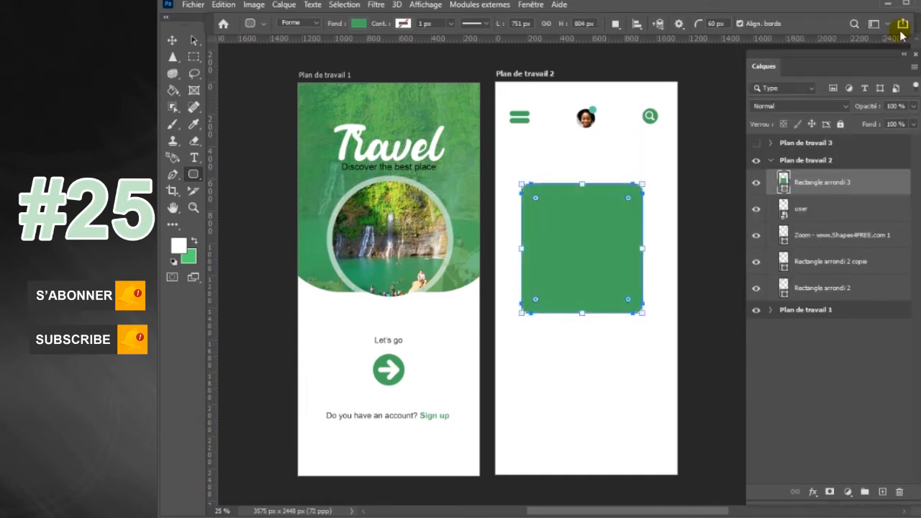
# Step: Add a white colour overlay at 100% opacity to the large green rounded rectangle on Plan de travail 2
pyautogui.click(872, 189)
pyautogui.doubleClick(872, 188)
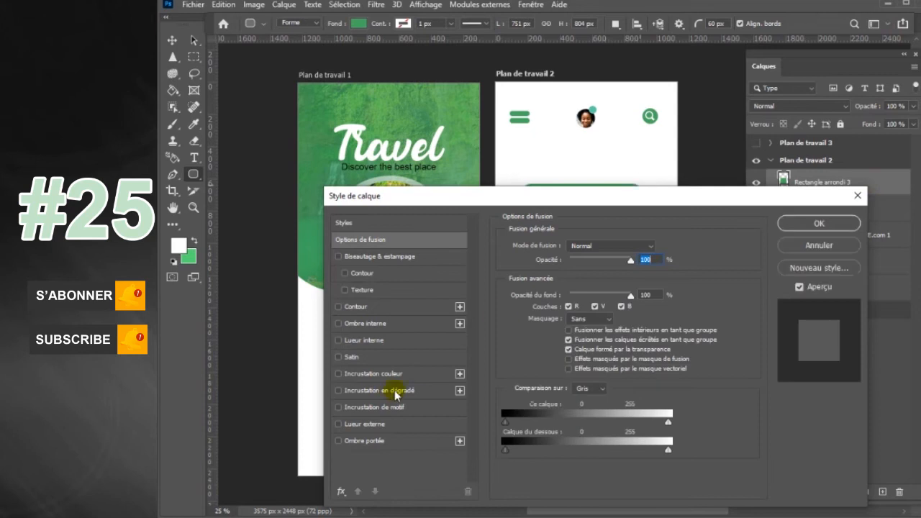
pyautogui.click(405, 378)
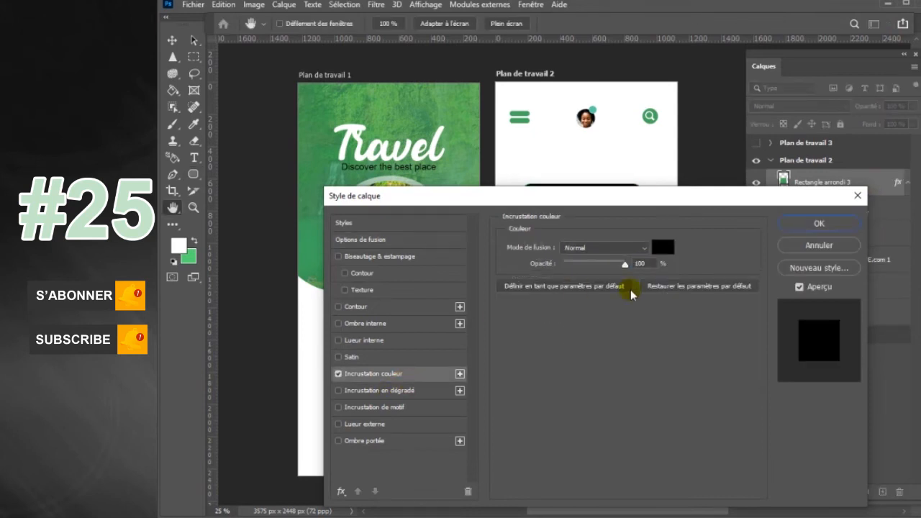
pyautogui.click(660, 252)
pyautogui.click(536, 215)
pyautogui.click(844, 209)
# Step: Add a drop shadow to the card with 168 px size, 14 px distance and 8% opacity, and apply the layer style
pyautogui.click(398, 440)
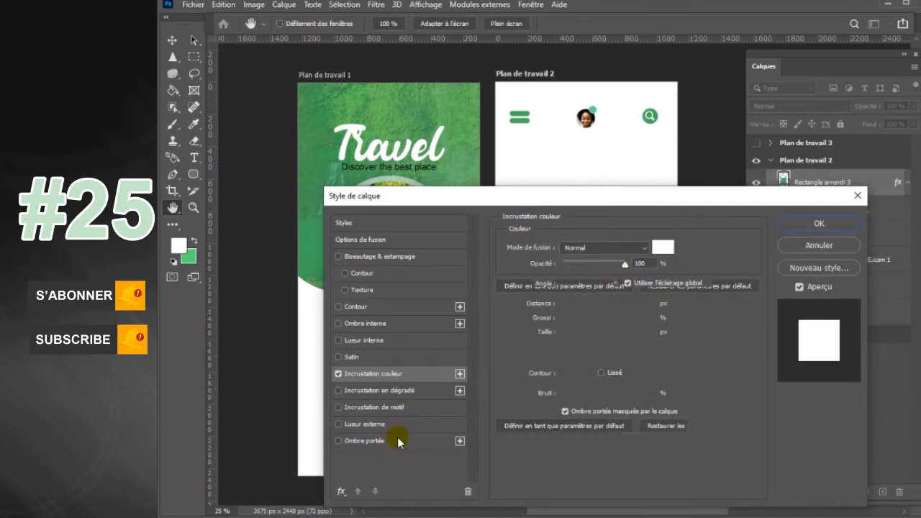
pyautogui.doubleClick(643, 332)
pyautogui.write('168')
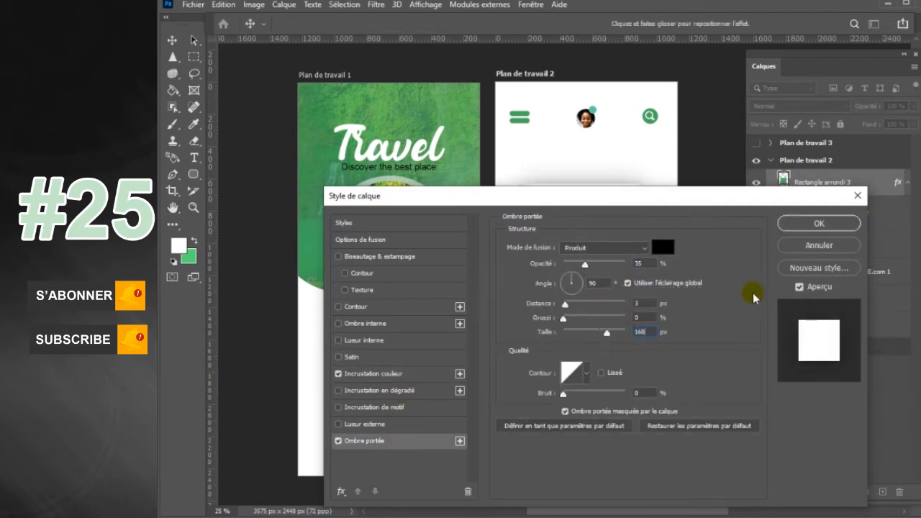
pyautogui.doubleClick(638, 303)
pyautogui.write('14')
pyautogui.doubleClick(628, 265)
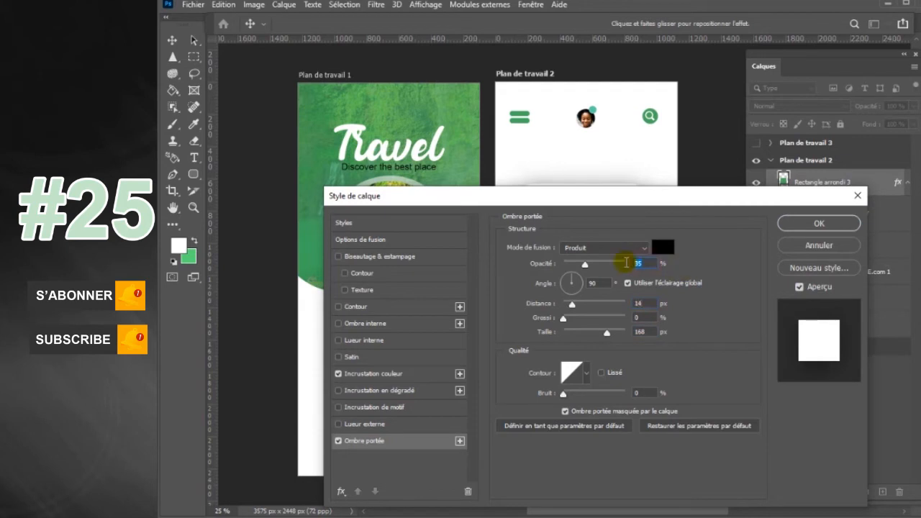
pyautogui.write('10')
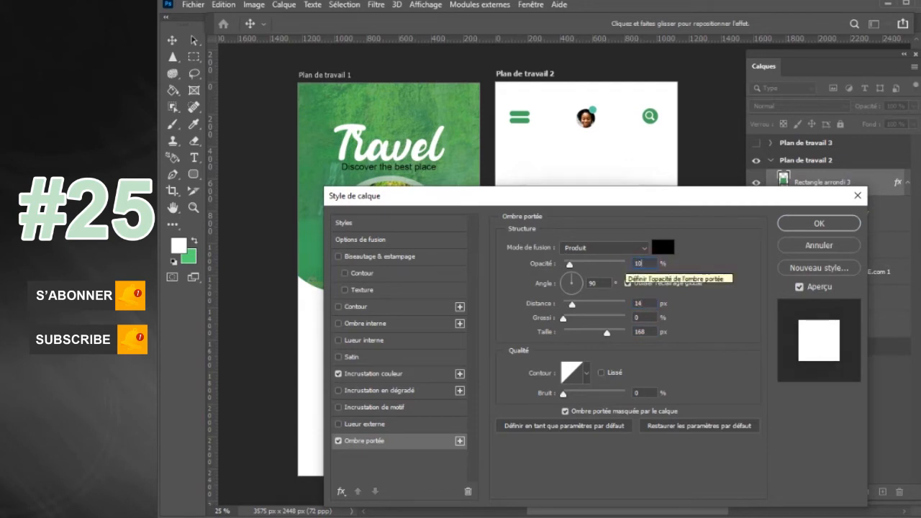
pyautogui.doubleClick(642, 264)
pyautogui.write('8')
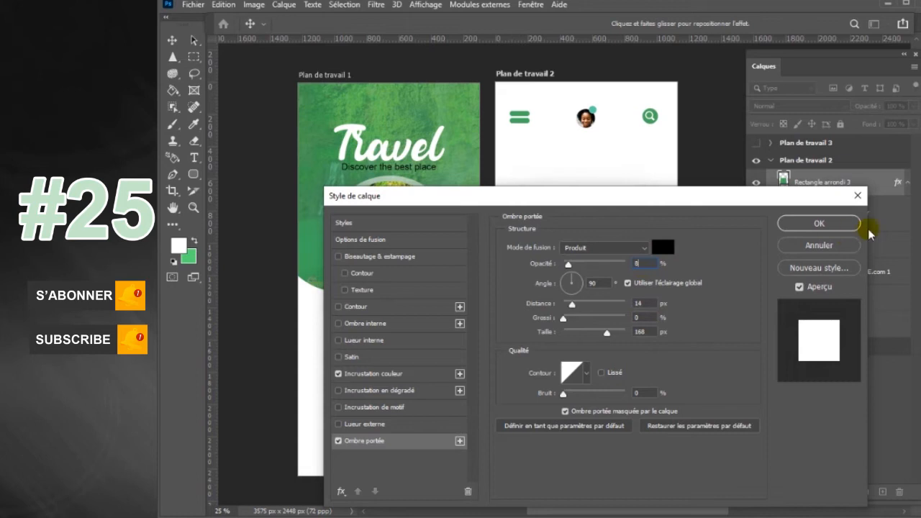
pyautogui.click(819, 224)
pyautogui.press('u')
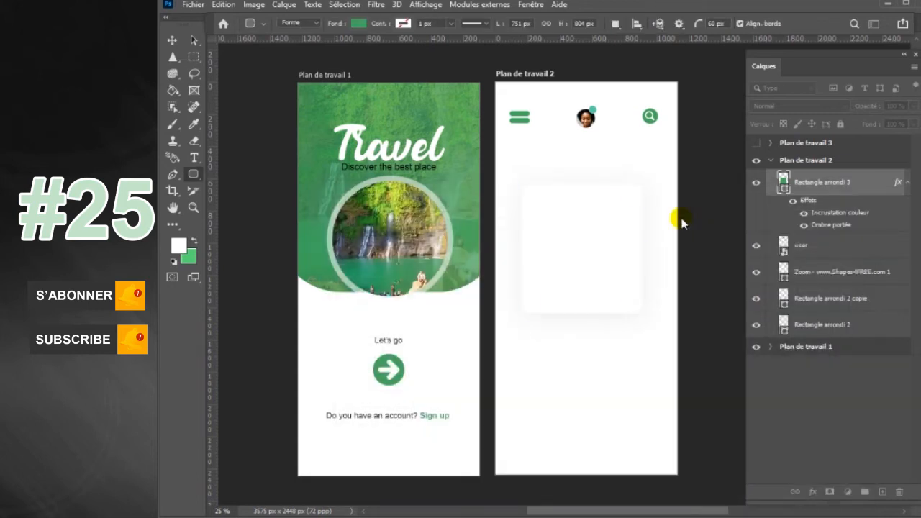
# Step: Duplicate the white card to the artboard's lower left and scale the copy to about 72% width and 58% height
pyautogui.click(172, 41)
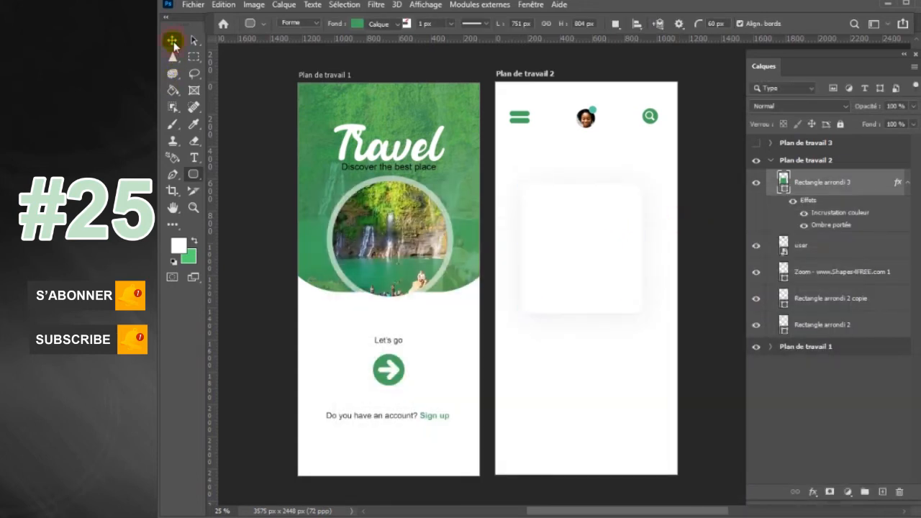
pyautogui.moveTo(605, 263); pyautogui.dragTo(598, 395)
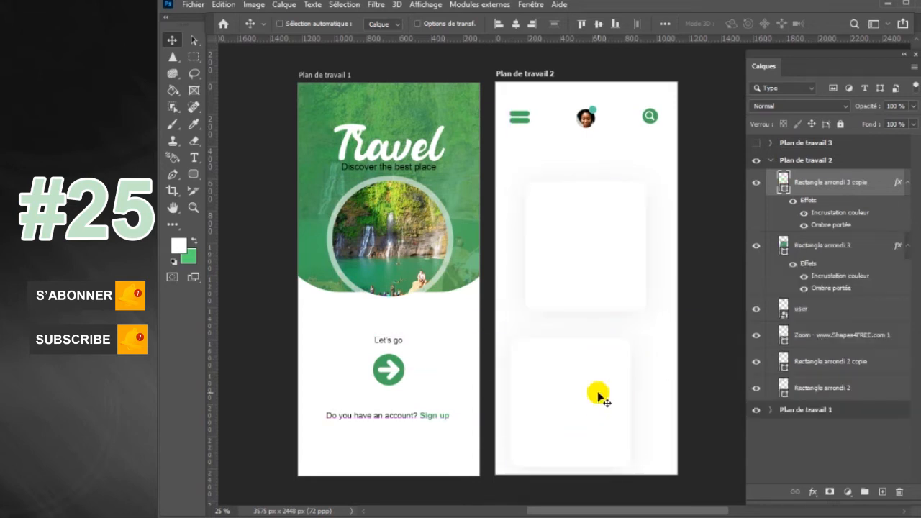
pyautogui.hotkey('ctrl', 't')
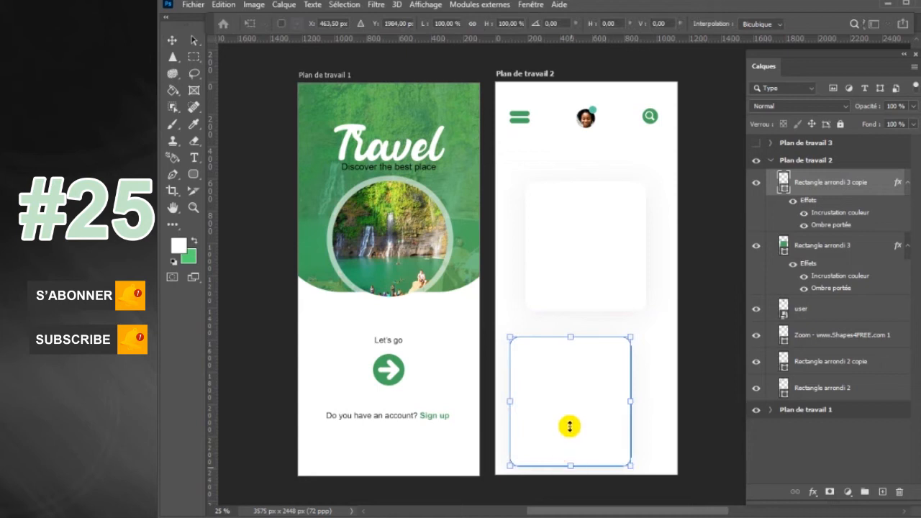
pyautogui.moveTo(569, 413)
pyautogui.mouseDown()
pyautogui.moveTo(570, 397)
pyautogui.moveTo(571, 409)
pyautogui.mouseUp()
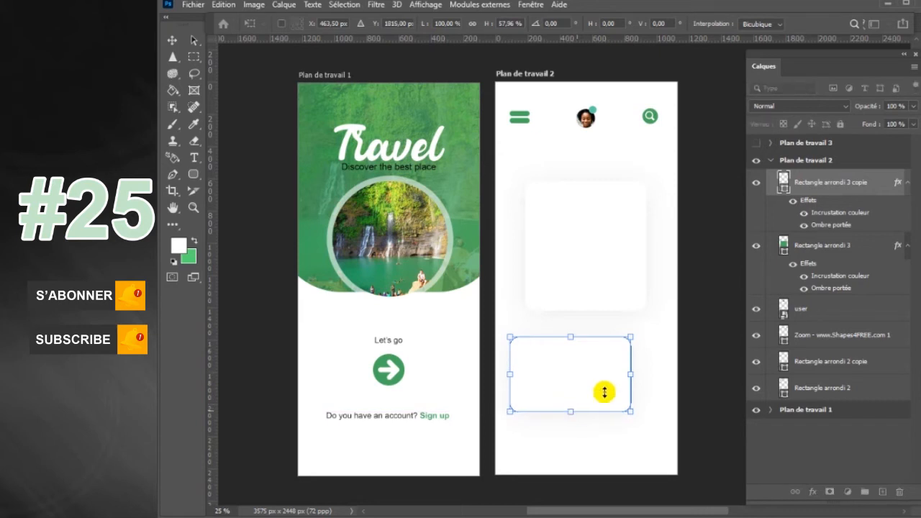
pyautogui.moveTo(631, 374); pyautogui.dragTo(597, 376)
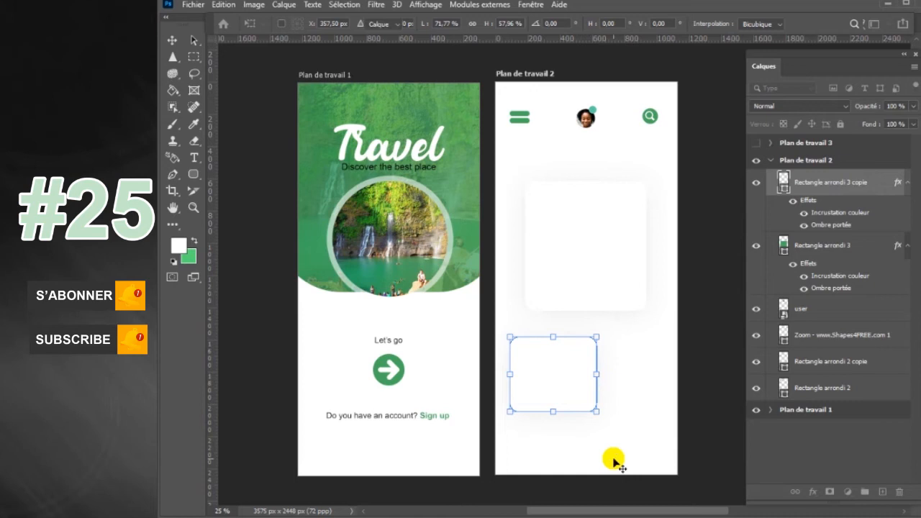
pyautogui.press('Return')
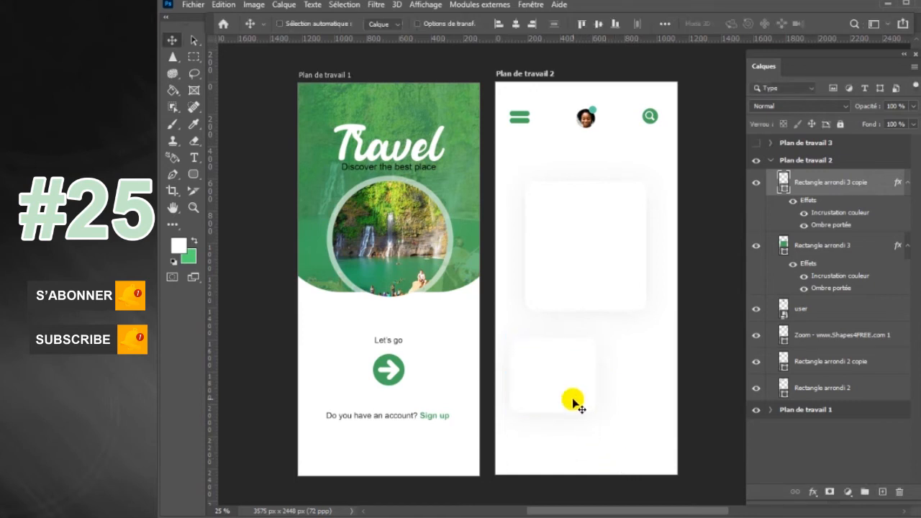
# Step: Reduce the small lower card's height to about 64% and duplicate it to its right, running past the artboard's edge
pyautogui.hotkey('ctrl', 't')
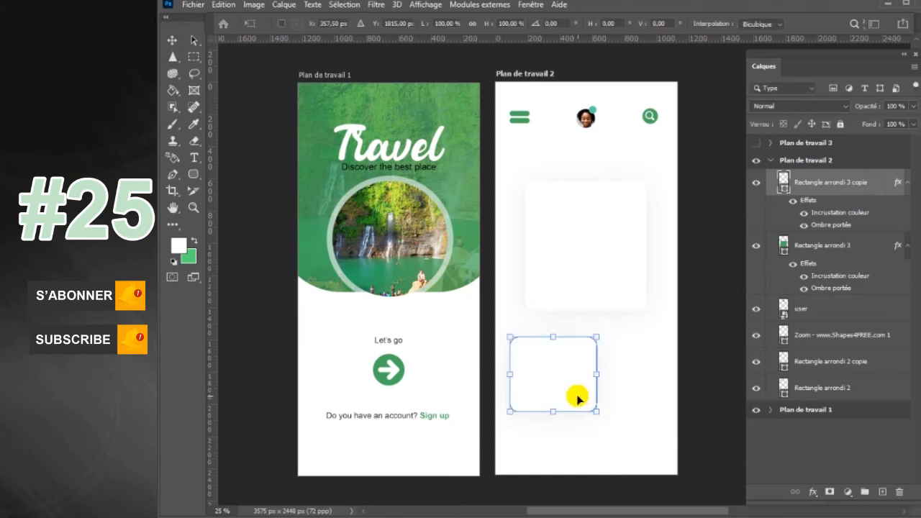
pyautogui.moveTo(596, 375); pyautogui.dragTo(568, 382)
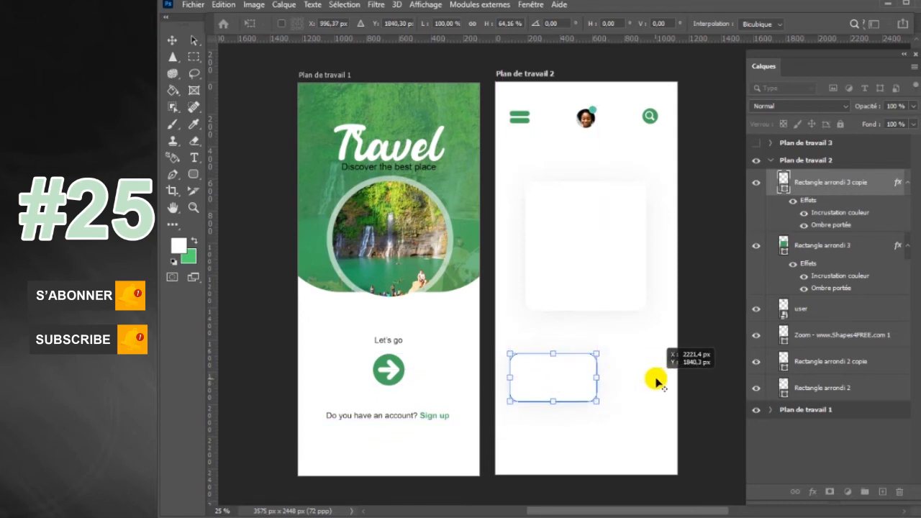
pyautogui.press('Return')
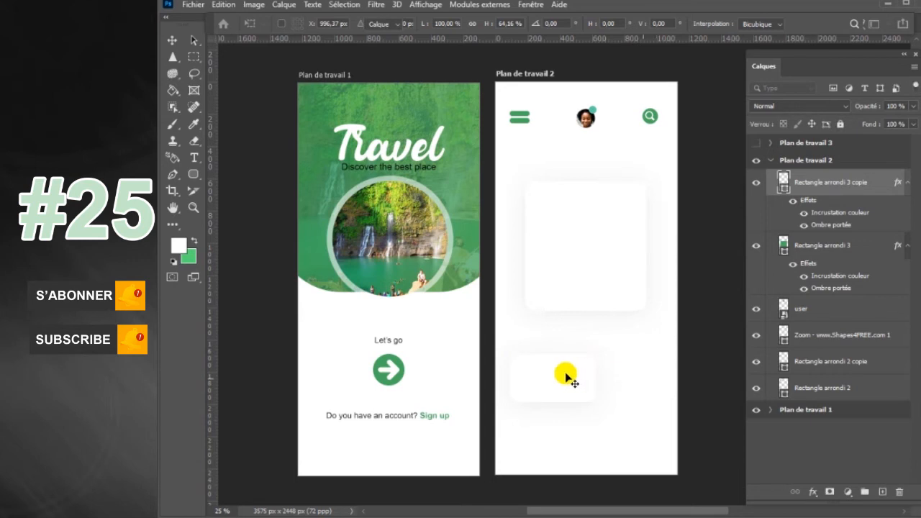
pyautogui.keyDown('alt'); pyautogui.moveTo(566, 377); pyautogui.dragTo(663, 383); pyautogui.keyUp('alt')
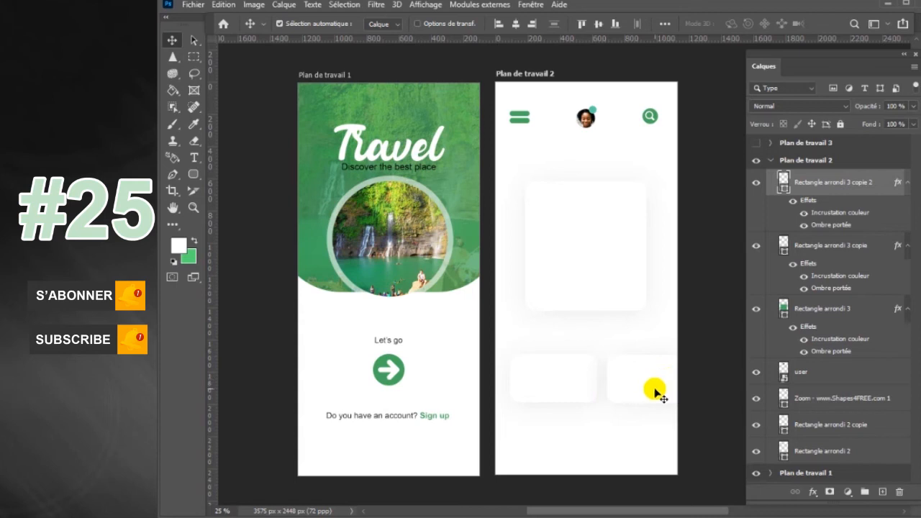
# Step: Duplicate the large card, scale the copy to about 49% height, and place one such copy on each side, cropped by the artboard edges
pyautogui.click(605, 290)
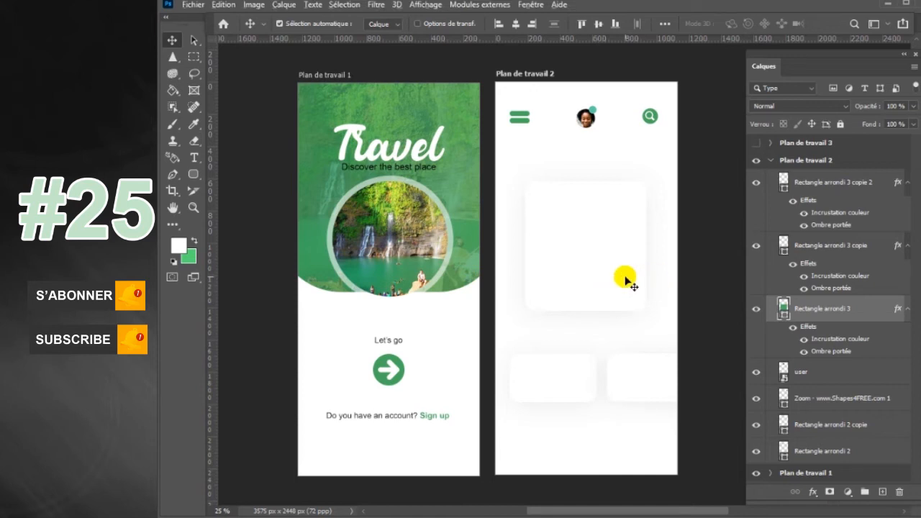
pyautogui.moveTo(629, 273); pyautogui.dragTo(657, 270)
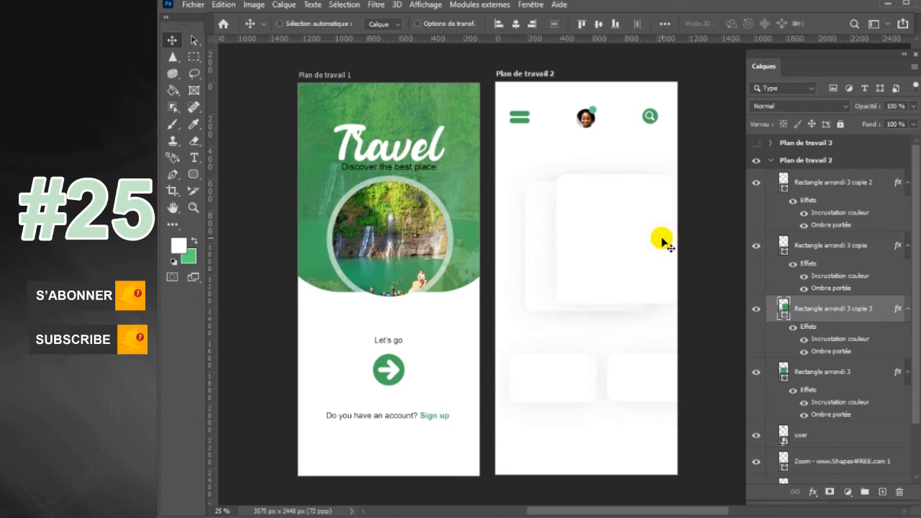
pyautogui.hotkey('ctrl', 't')
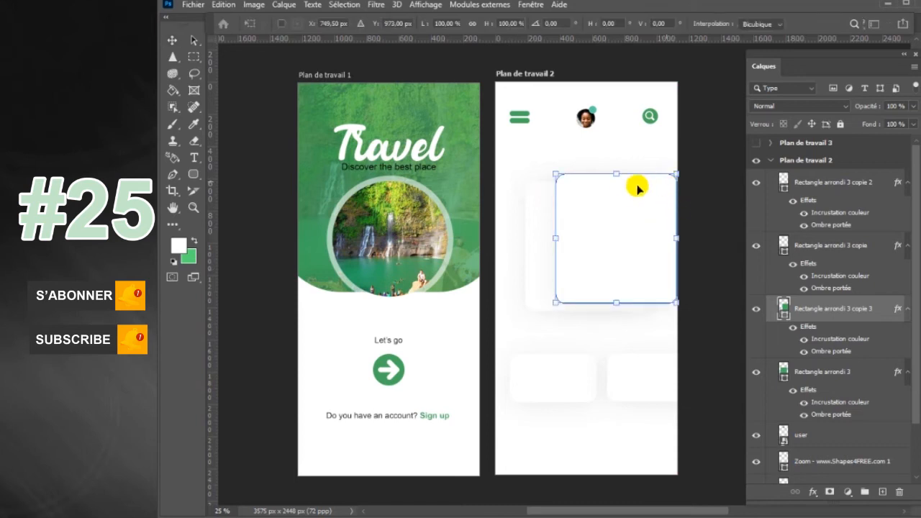
pyautogui.moveTo(616, 175); pyautogui.dragTo(616, 205)
pyautogui.moveTo(616, 314); pyautogui.dragTo(692, 252)
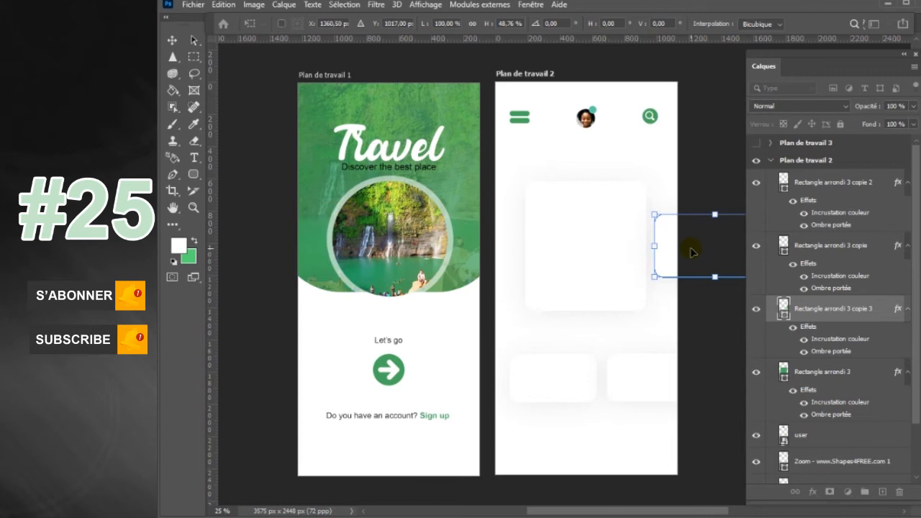
pyautogui.press('Return')
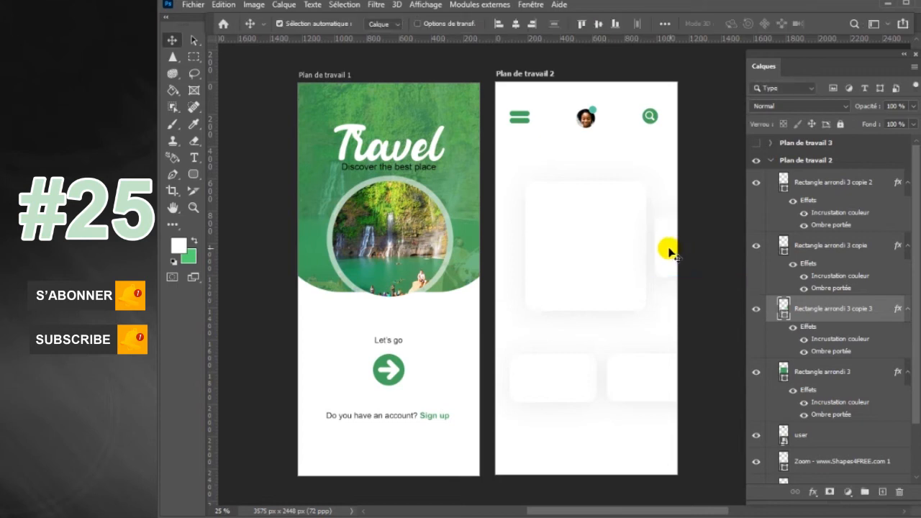
pyautogui.moveTo(668, 251); pyautogui.dragTo(487, 273)
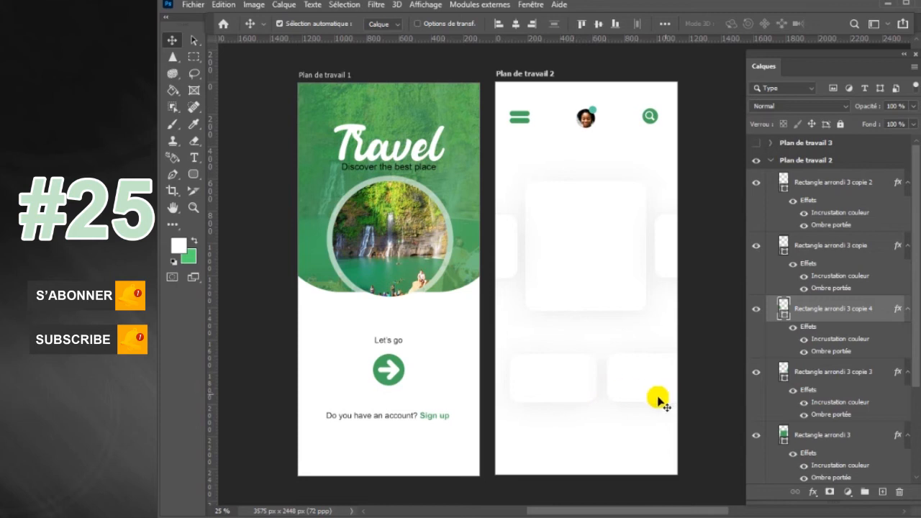
# Step: Stretch the two small lower cards downward to about 121% and 122% height so their lower edges line up
pyautogui.click(575, 399)
pyautogui.hotkey('ctrl', 't')
pyautogui.moveTo(553, 402)
pyautogui.mouseDown()
pyautogui.moveTo(553, 419)
pyautogui.moveTo(553, 411)
pyautogui.mouseUp()
pyautogui.press('Return')
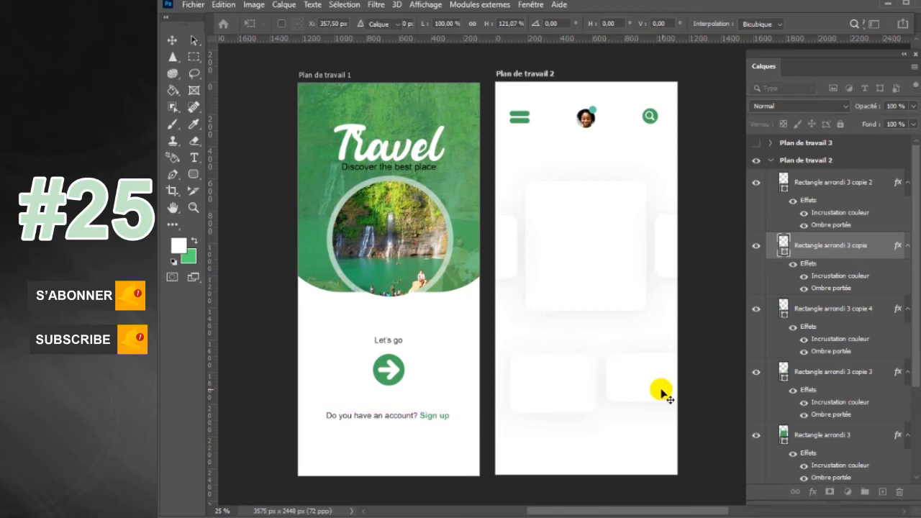
pyautogui.keyDown('ctrl'); pyautogui.click(658, 393); pyautogui.keyUp('ctrl')
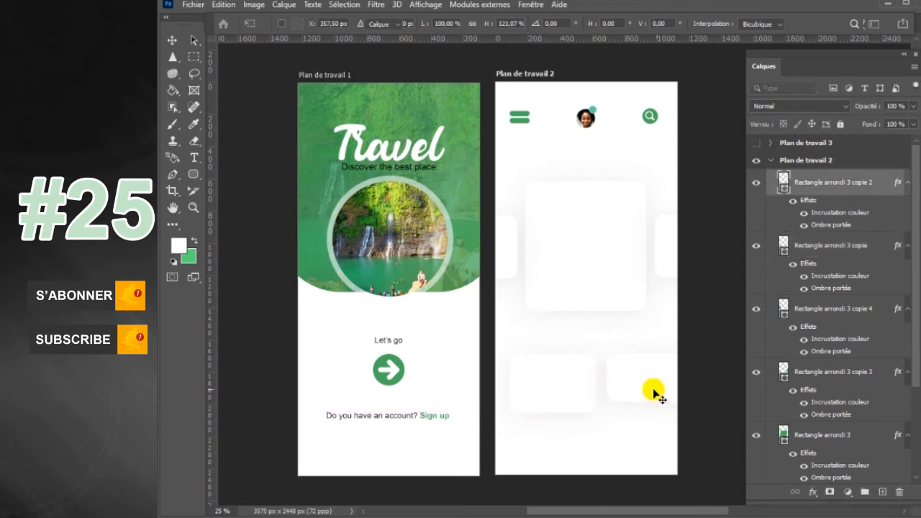
pyautogui.hotkey('ctrl', 't')
pyautogui.moveTo(650, 402); pyautogui.dragTo(648, 411)
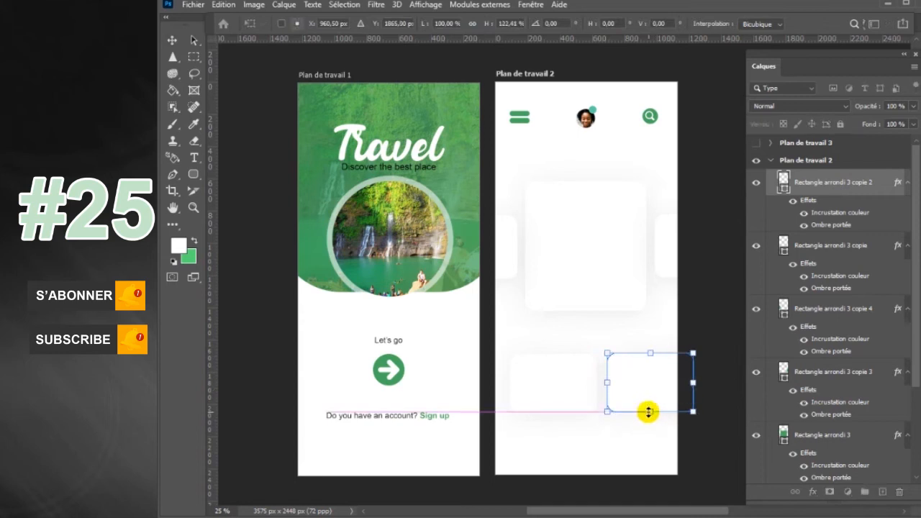
pyautogui.press('Return')
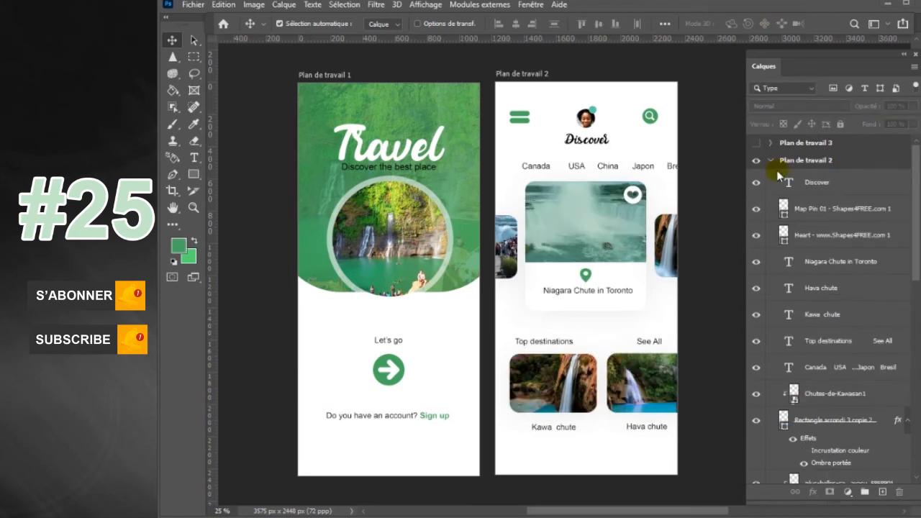
# Step: Collapse the Plan de travail 2 layer group and make Plan de travail 3 visible
pyautogui.click(770, 161)
pyautogui.click(771, 161)
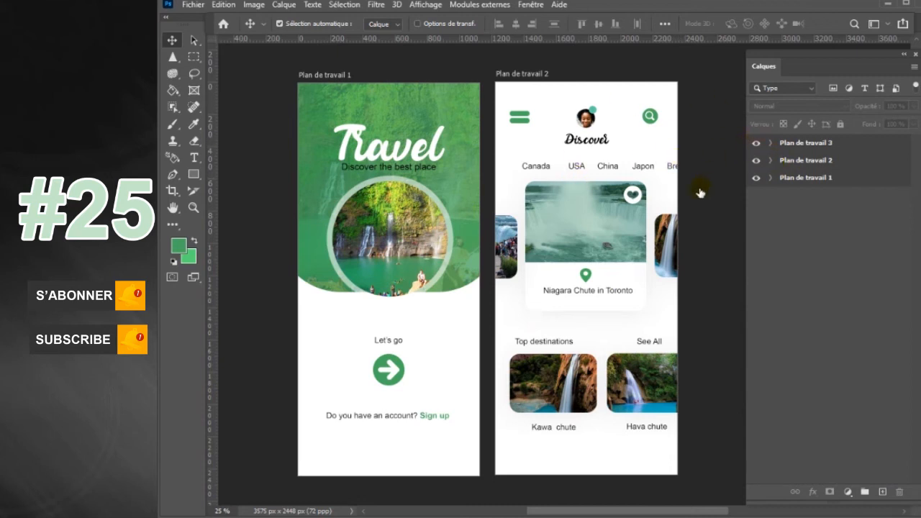
pyautogui.press('h')
pyautogui.moveTo(707, 211); pyautogui.dragTo(497, 206)
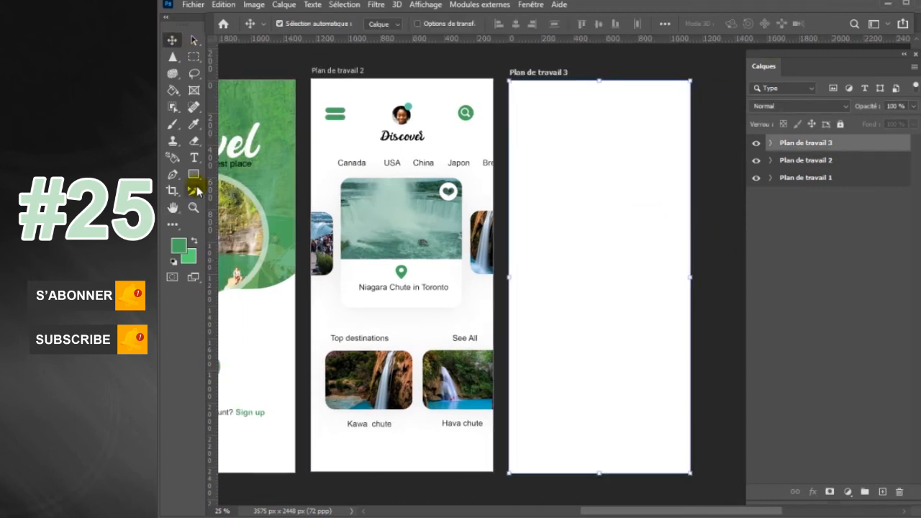
# Step: Draw a green rounded rectangle of about 1224 x 1032 px across Plan de travail 3 and round its corners to about 287 px
pyautogui.moveTo(196, 180); pyautogui.dragTo(238, 189)
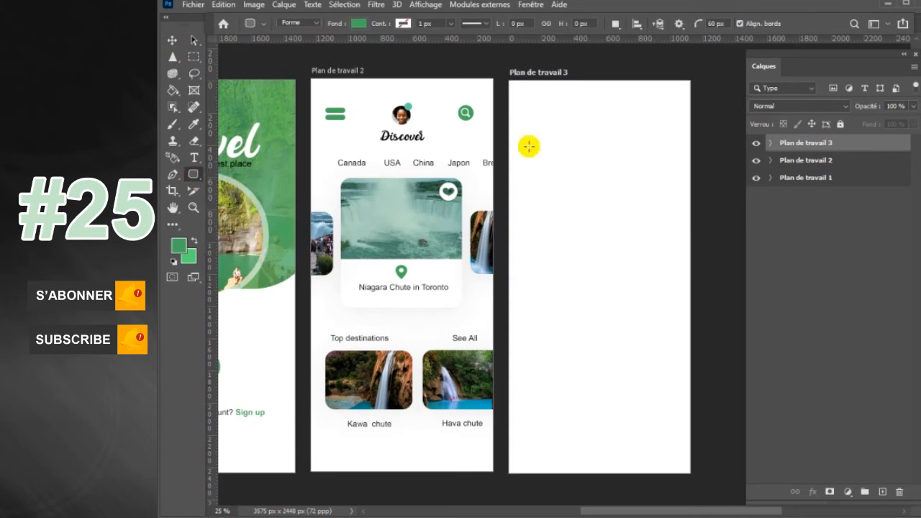
pyautogui.moveTo(506, 130); pyautogui.dragTo(702, 295)
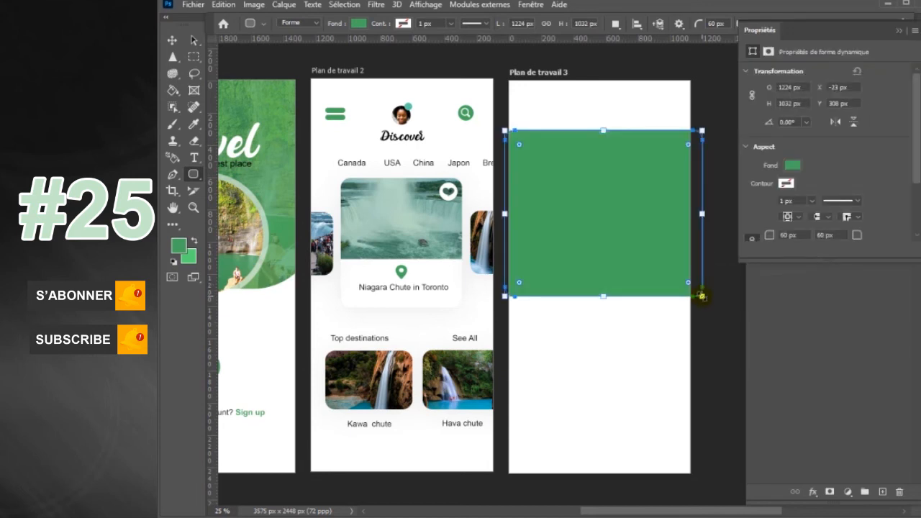
pyautogui.moveTo(688, 145); pyautogui.dragTo(658, 171)
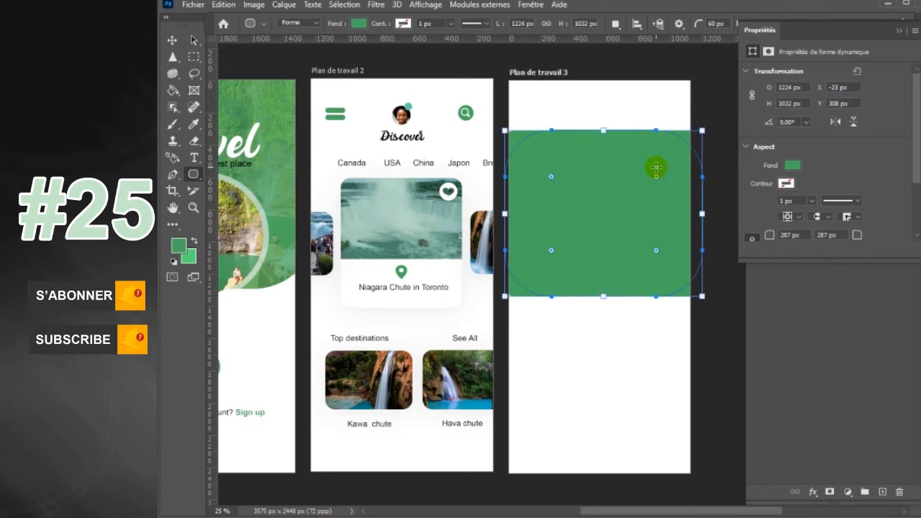
# Step: Extend the green rounded rectangle downward past the artboard's lower edge to a height of about 2388 px
pyautogui.moveTo(598, 291); pyautogui.dragTo(584, 512)
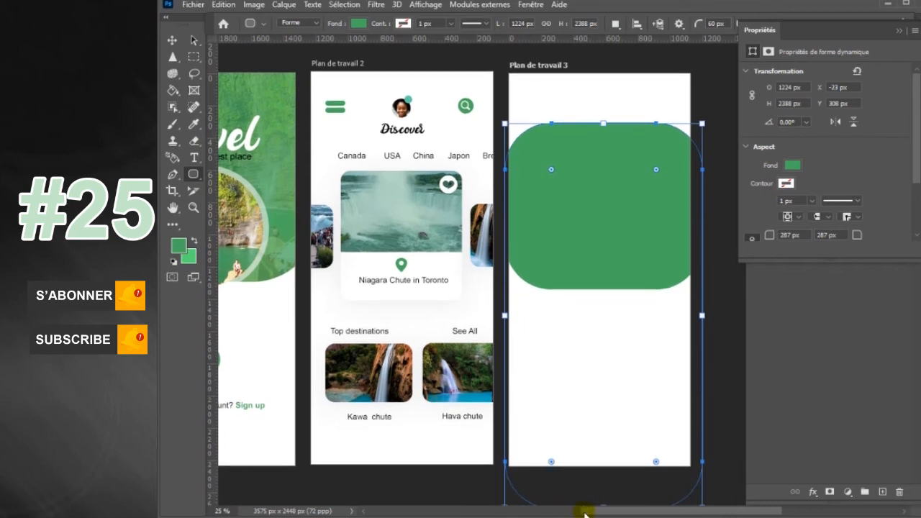
pyautogui.click(171, 41)
pyautogui.click(590, 125)
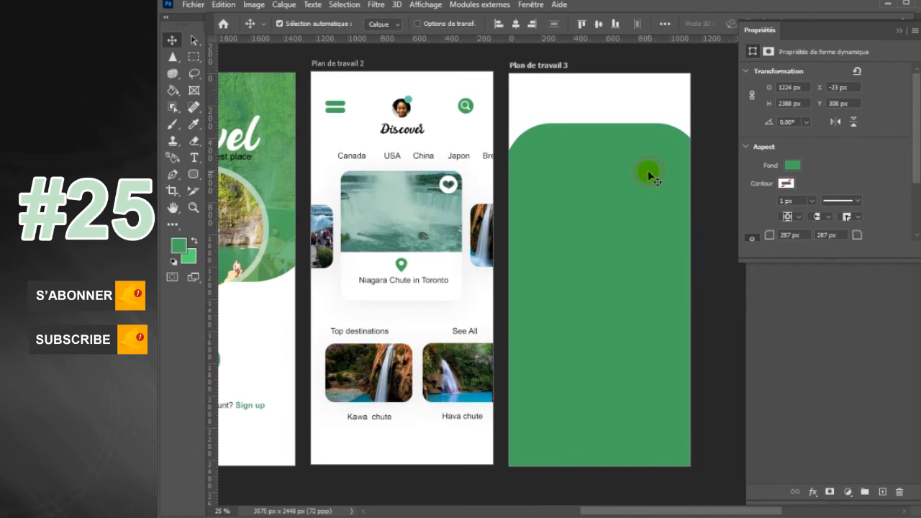
# Step: Nudge the green rounded rectangle slightly lower on Plan de travail 3, expand that artboard's layer group and select the rectangle's layer
pyautogui.moveTo(655, 184); pyautogui.dragTo(676, 194)
pyautogui.click(896, 32)
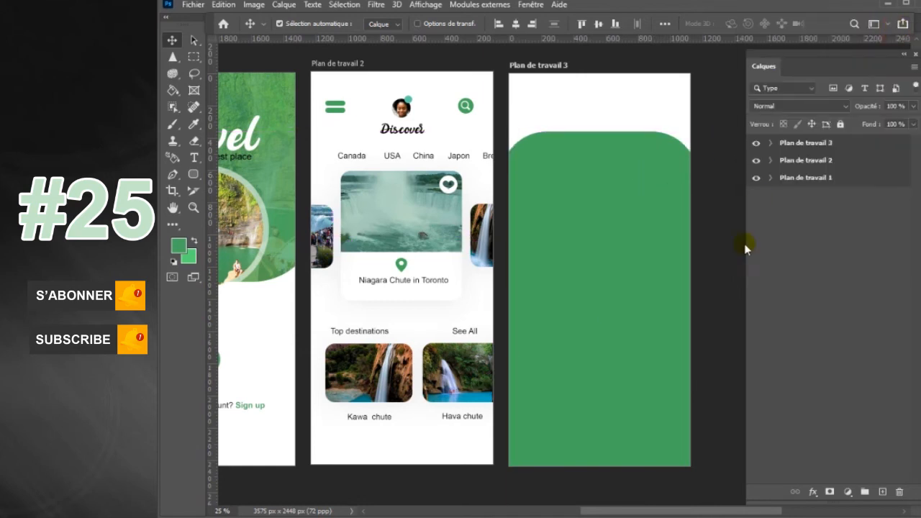
pyautogui.click(801, 143)
pyautogui.click(770, 143)
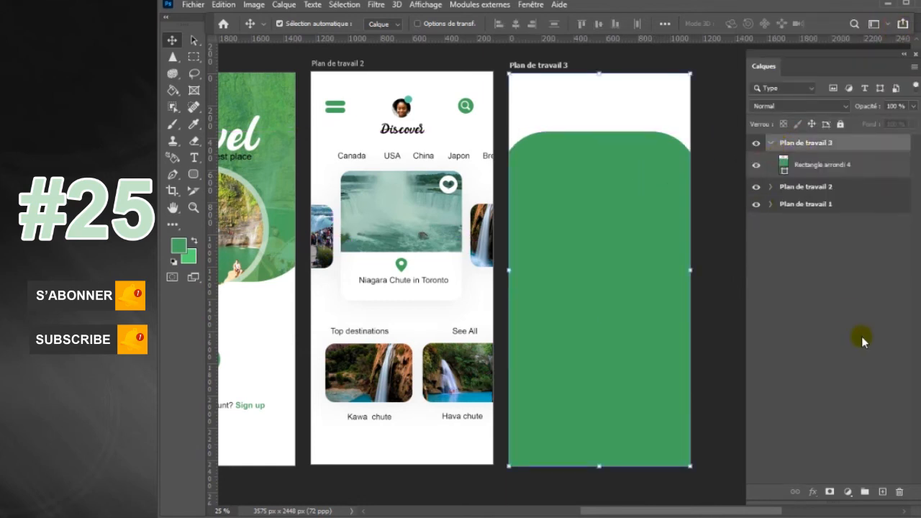
pyautogui.click(855, 167)
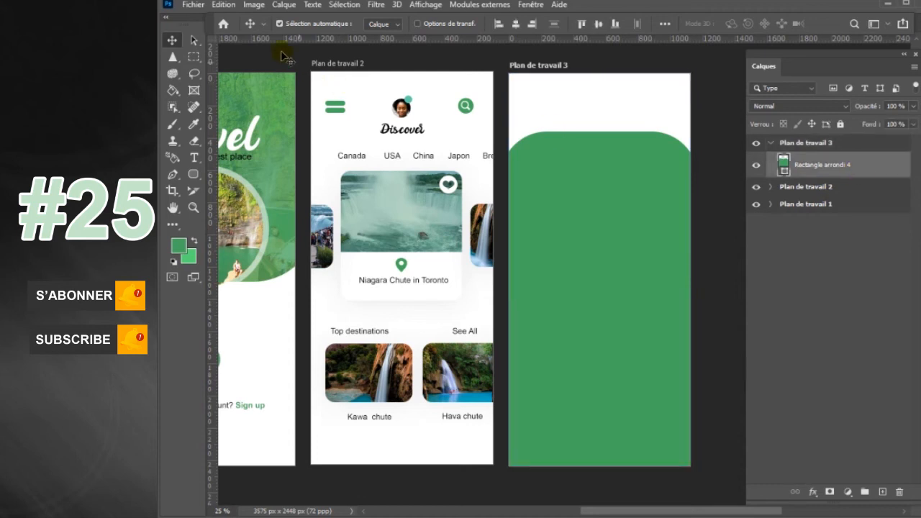
# Step: Place the embedded image chutes-du-niagara.jpg and enlarge it to span the full width of Plan de travail 3 at its upper edge
pyautogui.click(195, 5)
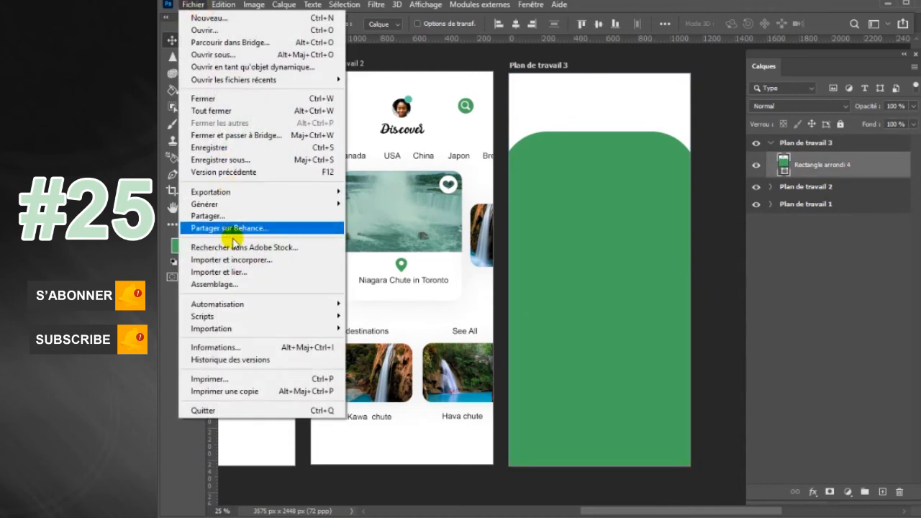
pyautogui.click(232, 263)
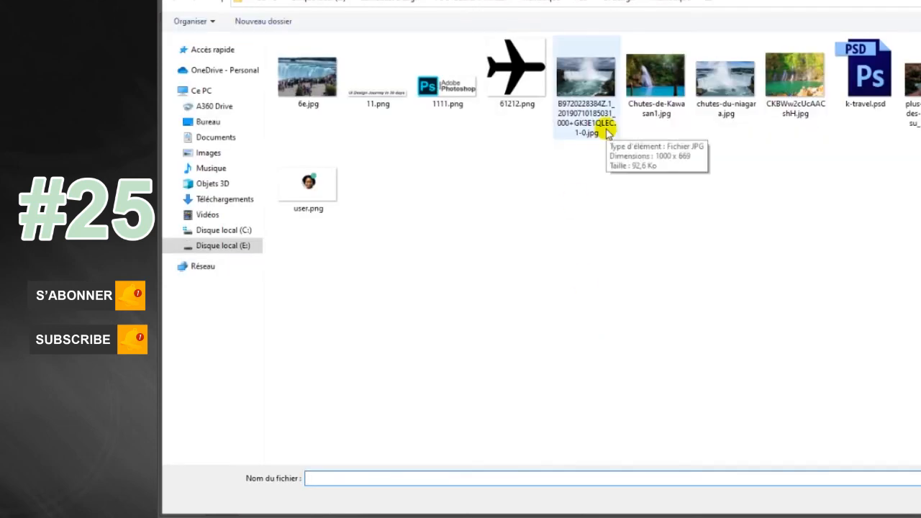
pyautogui.doubleClick(725, 93)
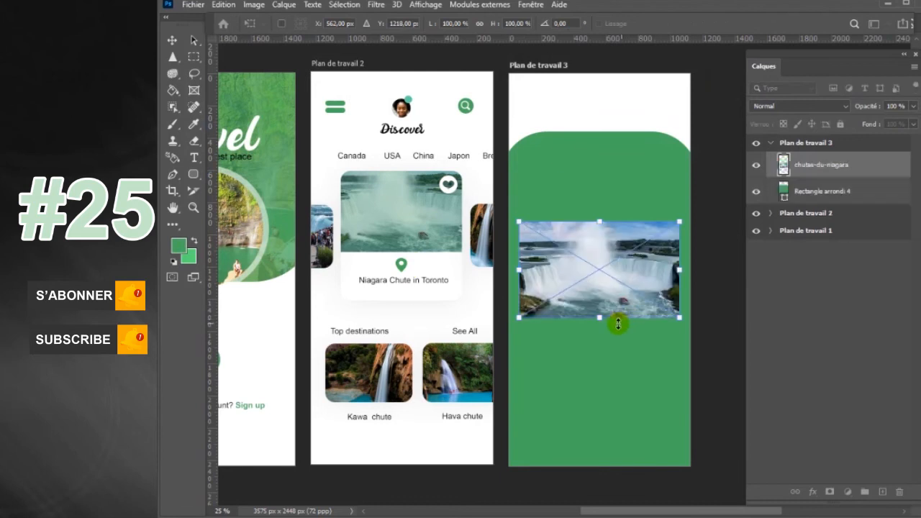
pyautogui.moveTo(644, 272); pyautogui.dragTo(644, 154)
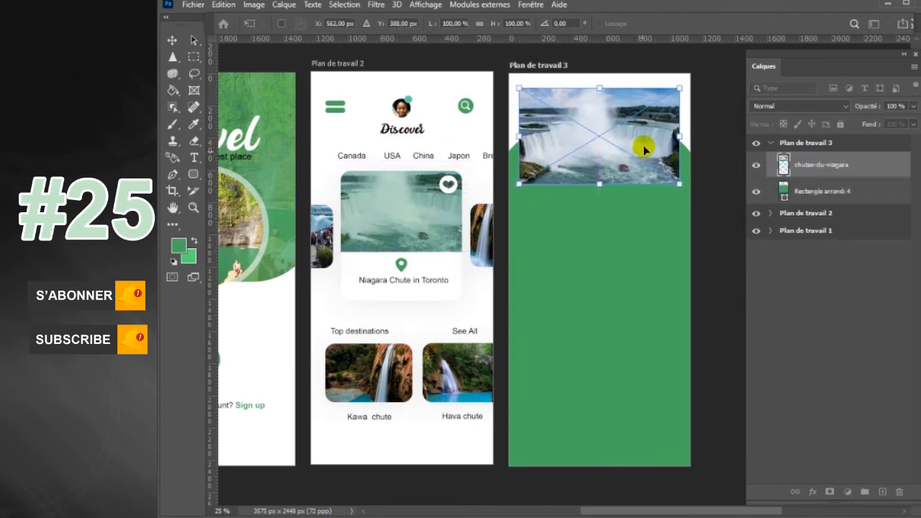
pyautogui.moveTo(680, 88); pyautogui.dragTo(727, 69)
pyautogui.press('Return')
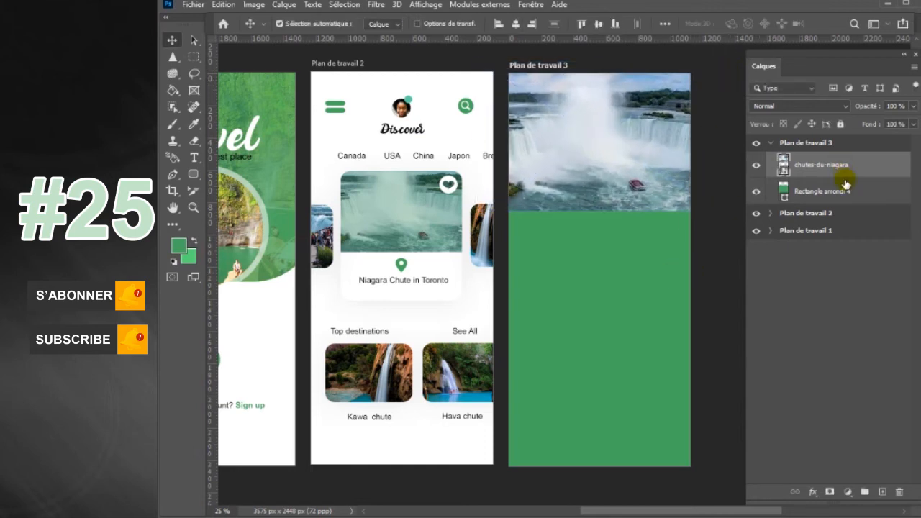
# Step: Put the chutes-du-niagara layer beneath the large rounded rectangle and lower the rectangle to reveal more of the waterfall
pyautogui.moveTo(846, 184); pyautogui.dragTo(844, 201)
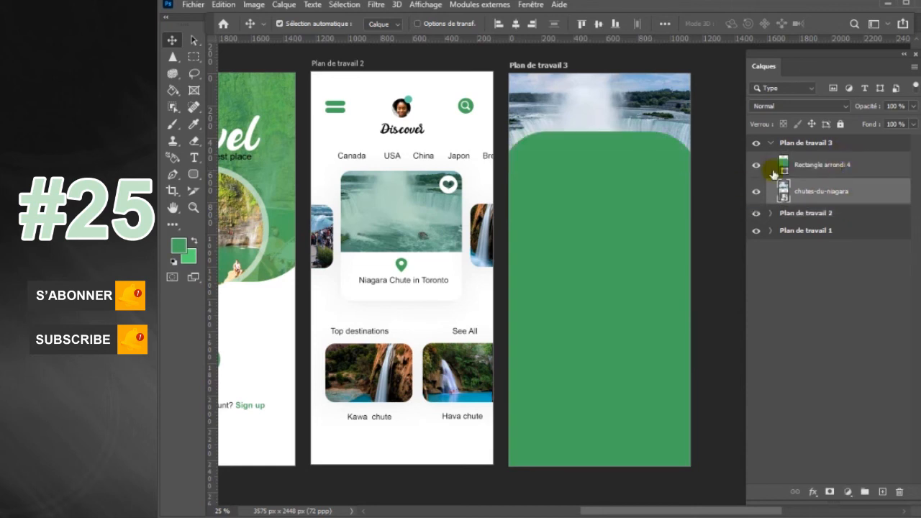
pyautogui.click(836, 166)
pyautogui.moveTo(644, 202); pyautogui.dragTo(645, 222)
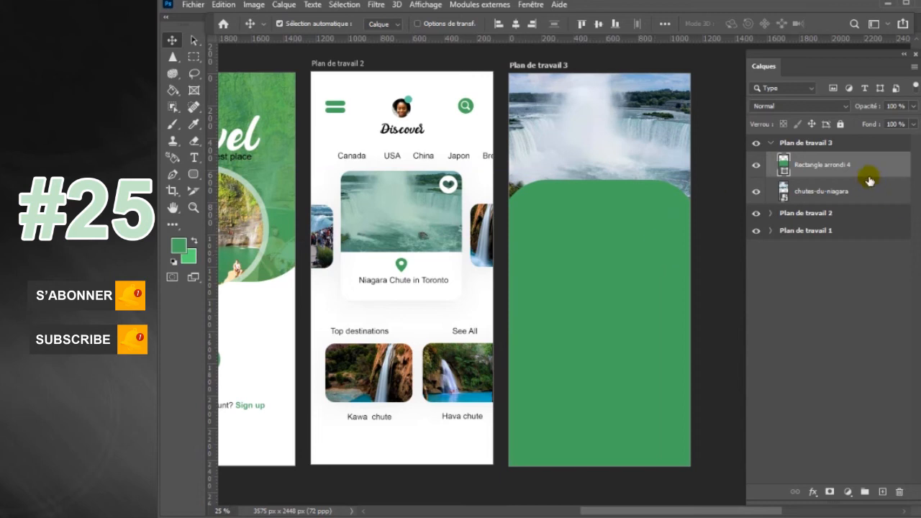
# Step: Fill the large rounded rectangle with white and increase the rounding of its corners
pyautogui.click(193, 174)
pyautogui.click(359, 24)
pyautogui.click(277, 90)
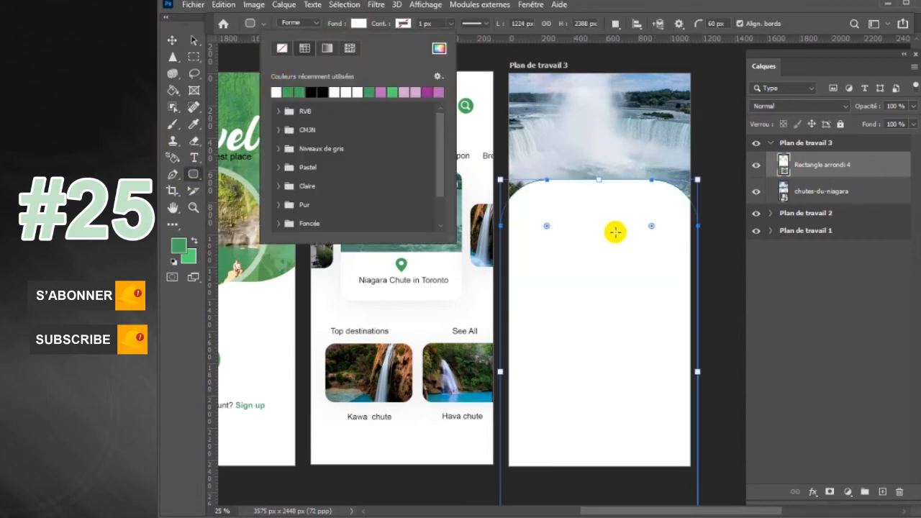
pyautogui.moveTo(652, 226); pyautogui.dragTo(637, 241)
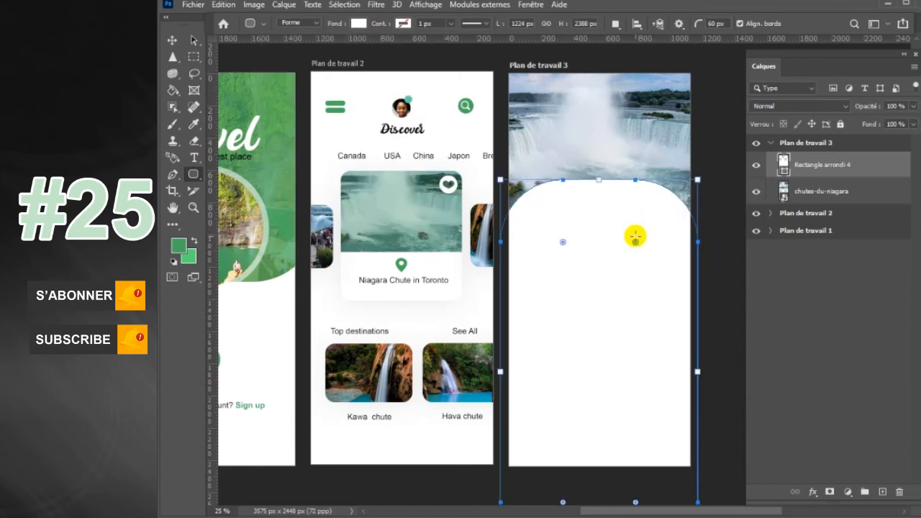
pyautogui.press('Return')
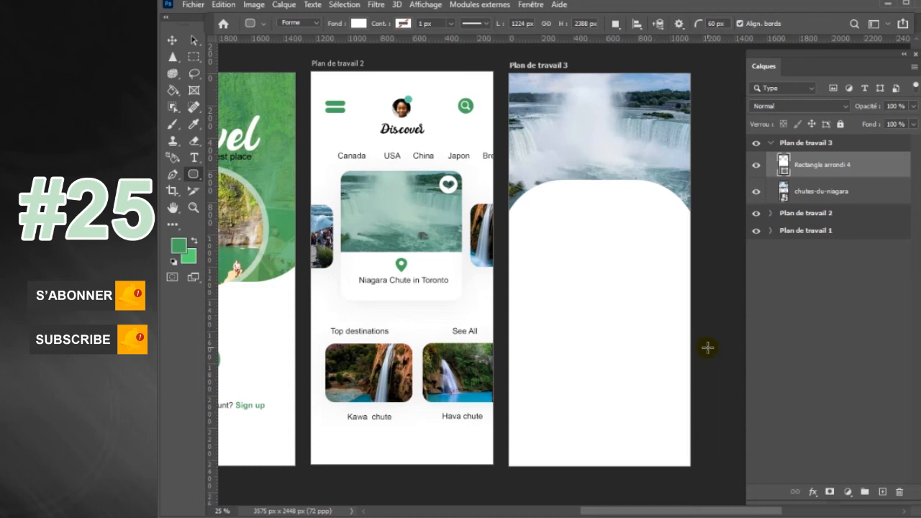
# Step: Draw a rounded rectangle of about 785 x 228 px on the white panel, fill it green and hide its properties
pyautogui.rightClick(196, 176)
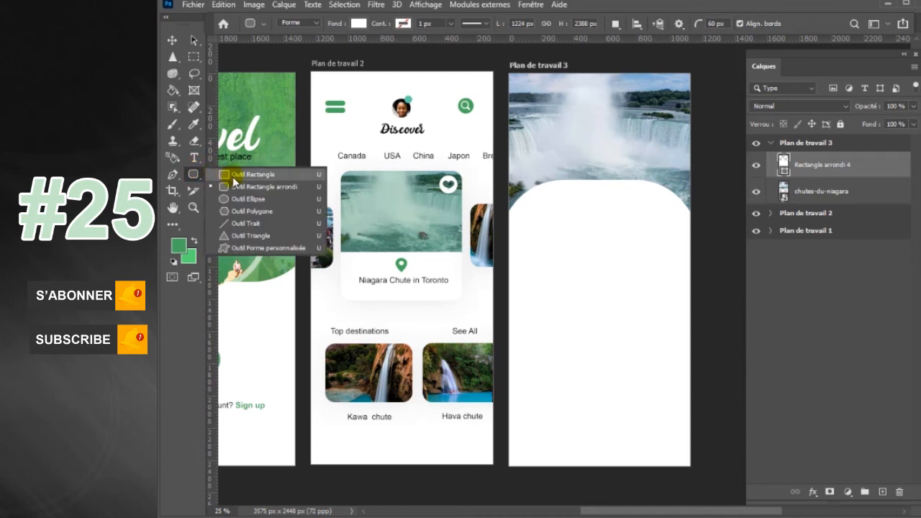
pyautogui.click(229, 175)
pyautogui.moveTo(533, 259); pyautogui.dragTo(660, 294)
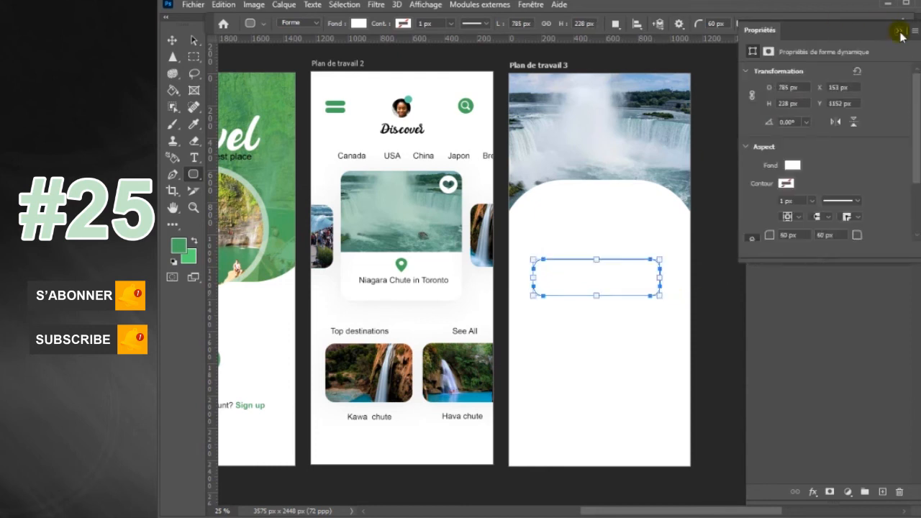
pyautogui.click(358, 23)
pyautogui.click(300, 91)
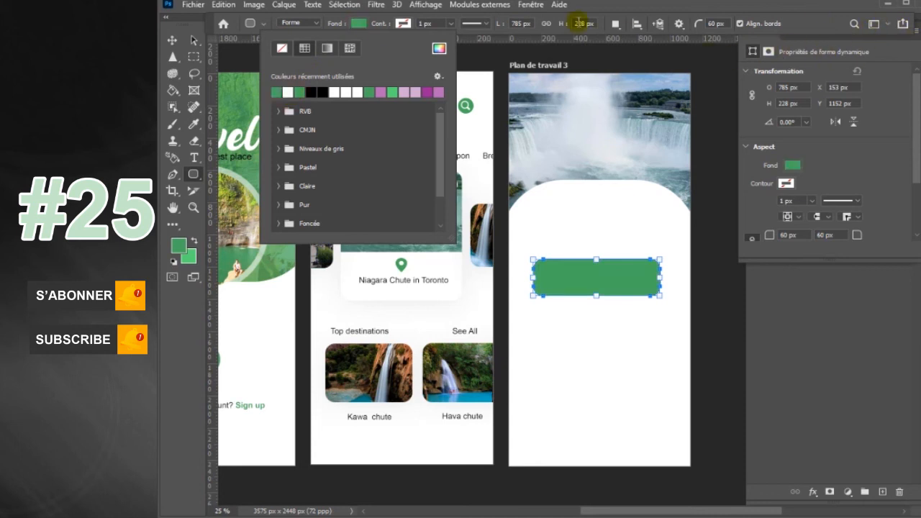
pyautogui.click(532, 6)
pyautogui.click(533, 7)
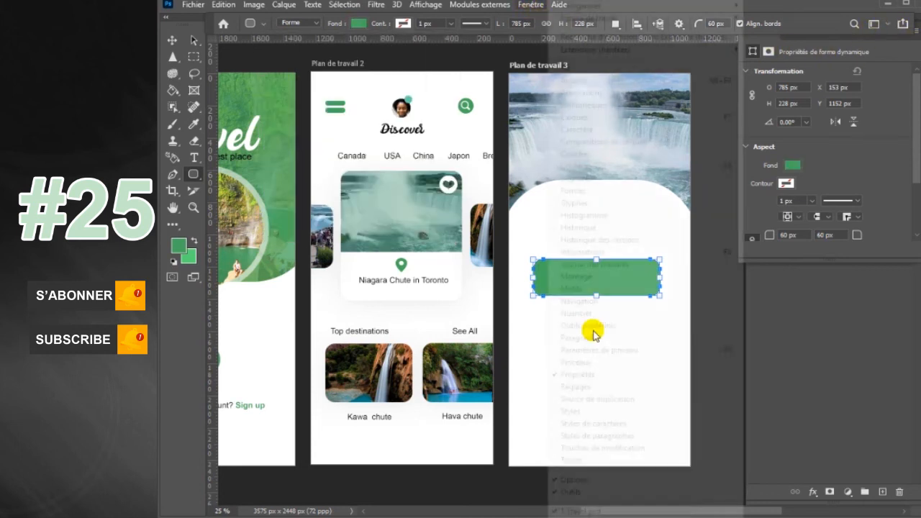
pyautogui.click(571, 375)
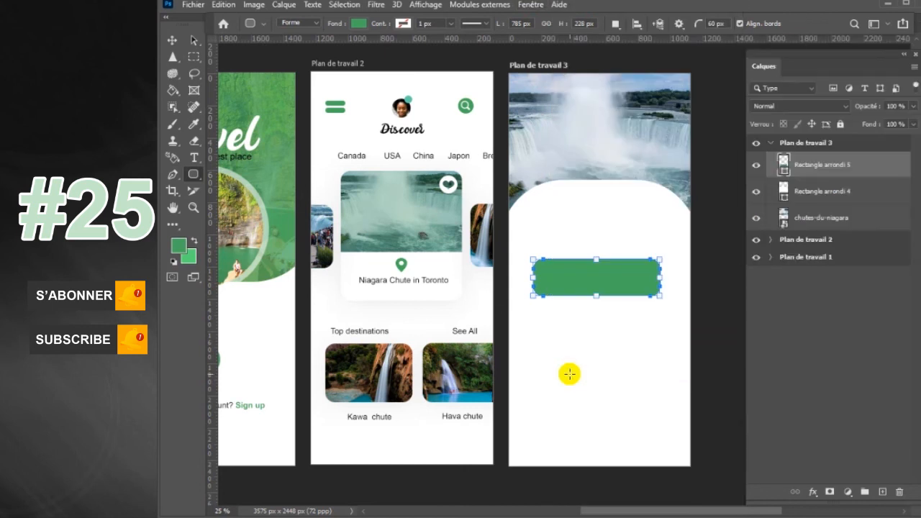
# Step: Centre the green bar on the white panel and duplicate it twice downward to form an evenly spaced stack of three
pyautogui.click(171, 41)
pyautogui.moveTo(632, 273); pyautogui.dragTo(645, 272)
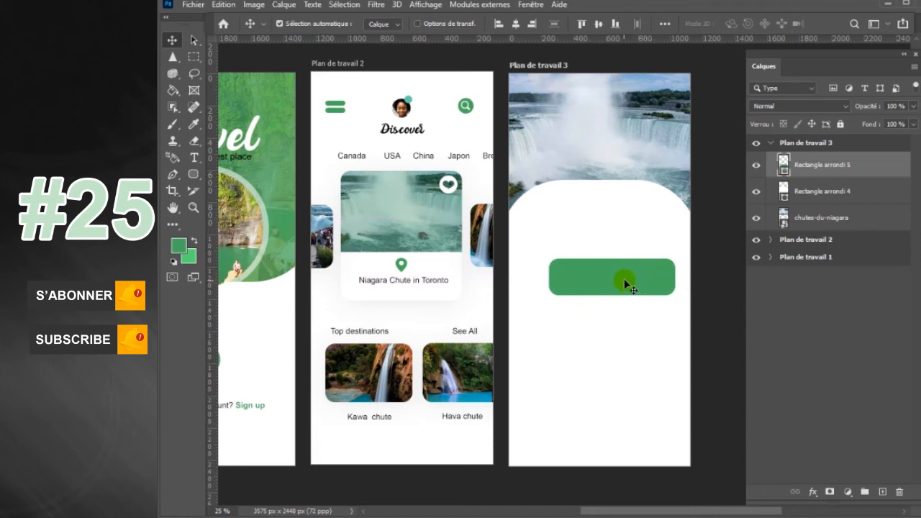
pyautogui.moveTo(625, 280); pyautogui.dragTo(623, 374)
pyautogui.click(630, 288)
pyautogui.moveTo(630, 288); pyautogui.dragTo(630, 280)
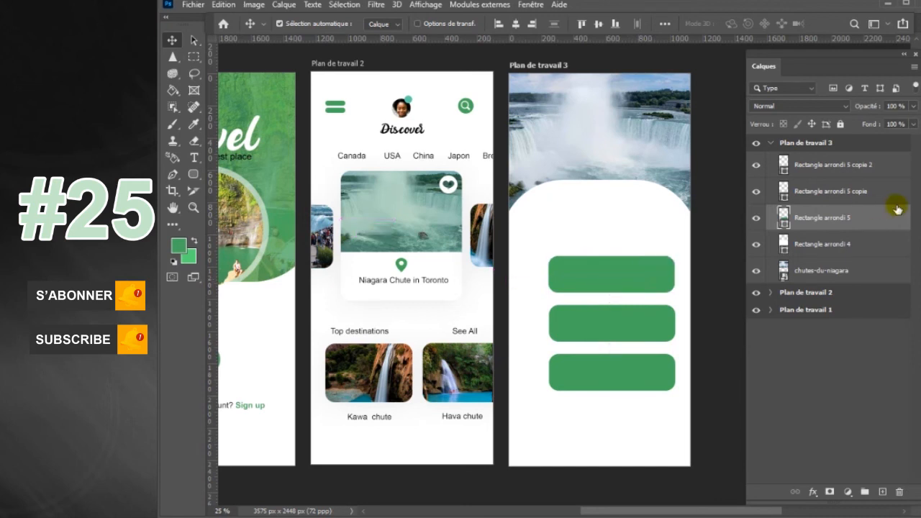
# Step: Select all three green bars and shift the stack slightly lower on the white panel
pyautogui.keyDown('shift'); pyautogui.click(887, 167); pyautogui.keyUp('shift')
pyautogui.moveTo(604, 293); pyautogui.dragTo(604, 292)
pyautogui.hotkey('ctrl', 't')
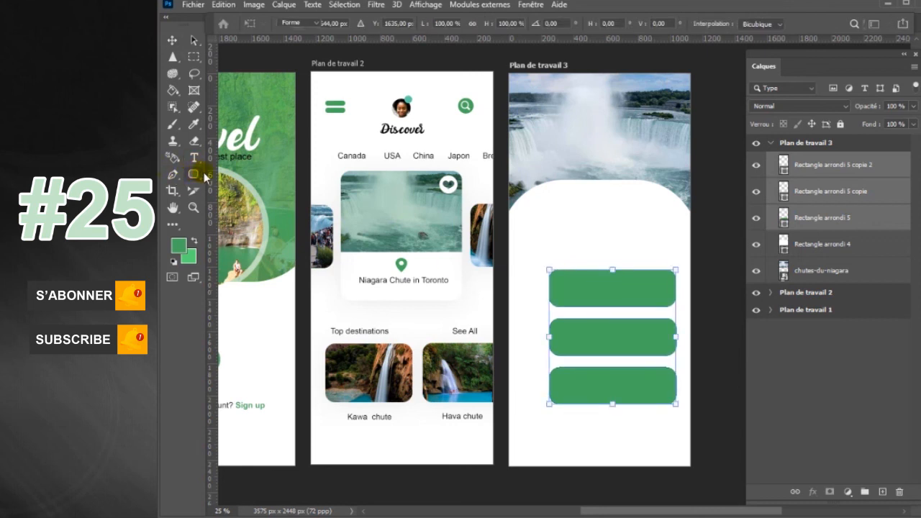
# Step: Draw a small green right-pointing chevron below the bars using a custom shape from the left-right-arrows-Shapes4FREE set
pyautogui.moveTo(205, 177); pyautogui.dragTo(233, 236)
pyautogui.click(236, 248)
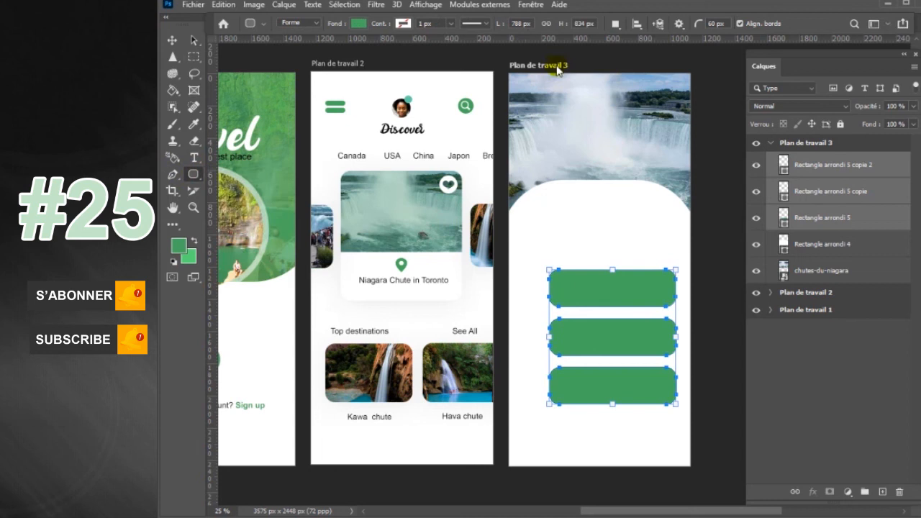
pyautogui.click(738, 26)
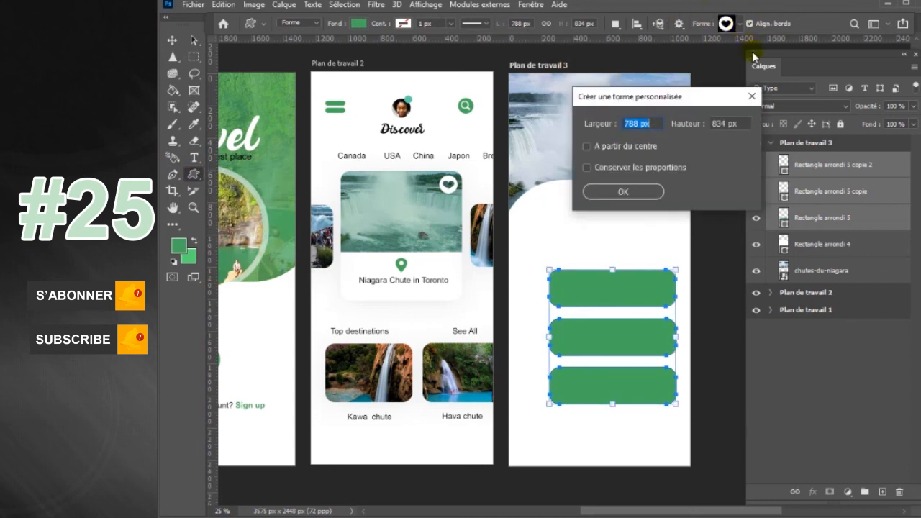
pyautogui.click(749, 99)
pyautogui.click(739, 24)
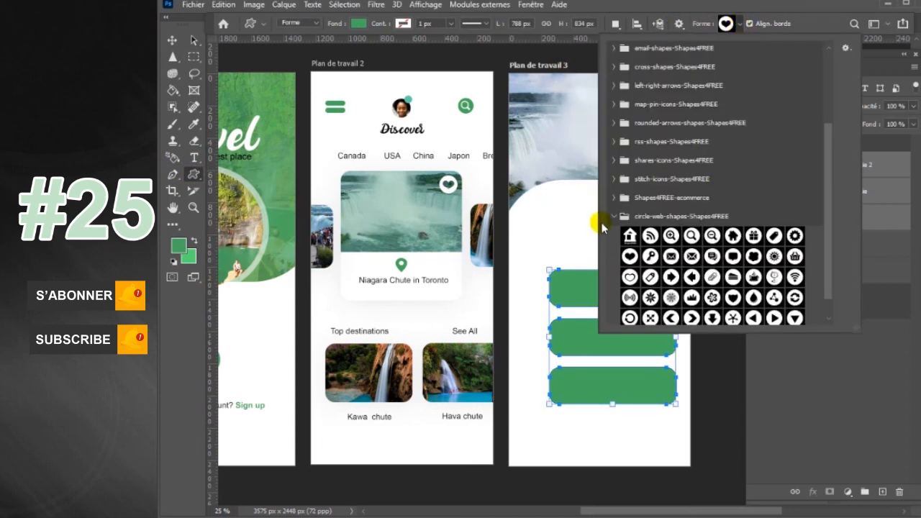
pyautogui.click(612, 216)
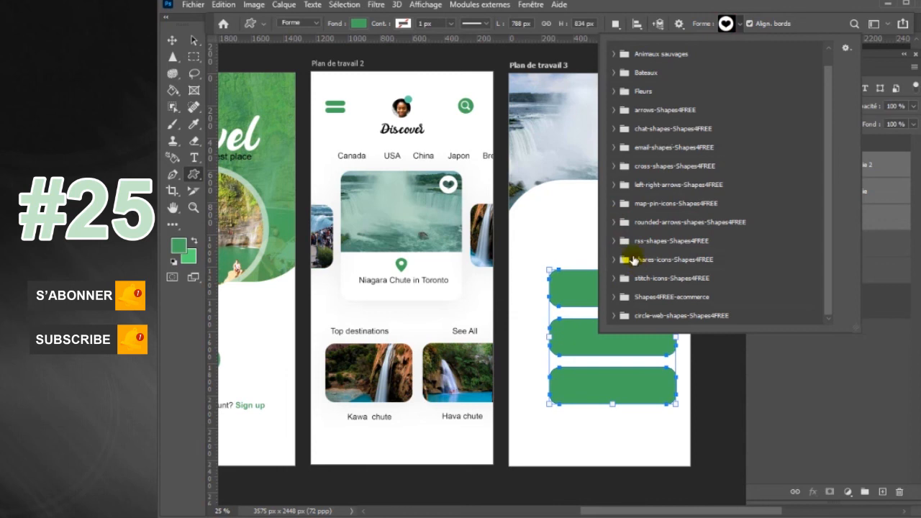
pyautogui.click(612, 184)
pyautogui.click(712, 205)
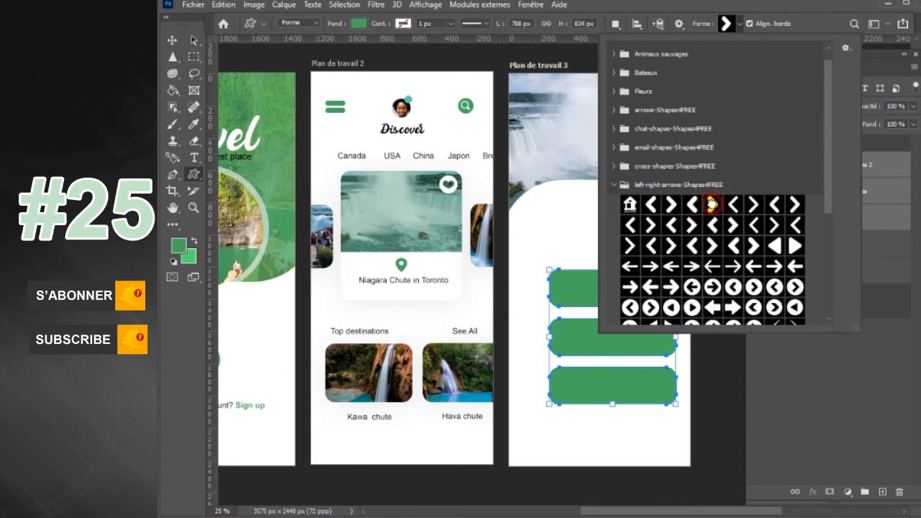
pyautogui.click(739, 24)
pyautogui.moveTo(589, 421); pyautogui.dragTo(600, 439)
# Step: Rotate the chevron to point down, scale it to about 72% and centre it just beneath the lowest green bar
pyautogui.click(172, 40)
pyautogui.hotkey('ctrl', 't')
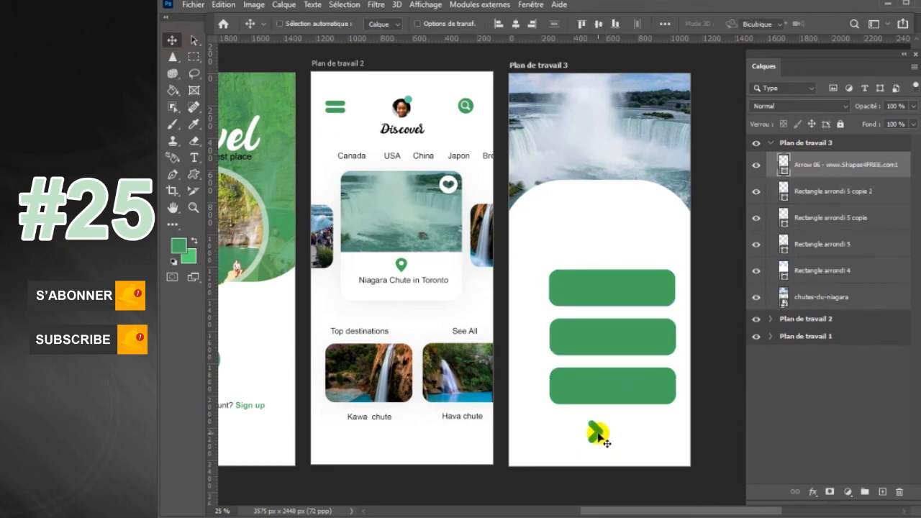
pyautogui.moveTo(611, 451); pyautogui.dragTo(620, 416)
pyautogui.click(172, 40)
pyautogui.hotkey('ctrl', 't')
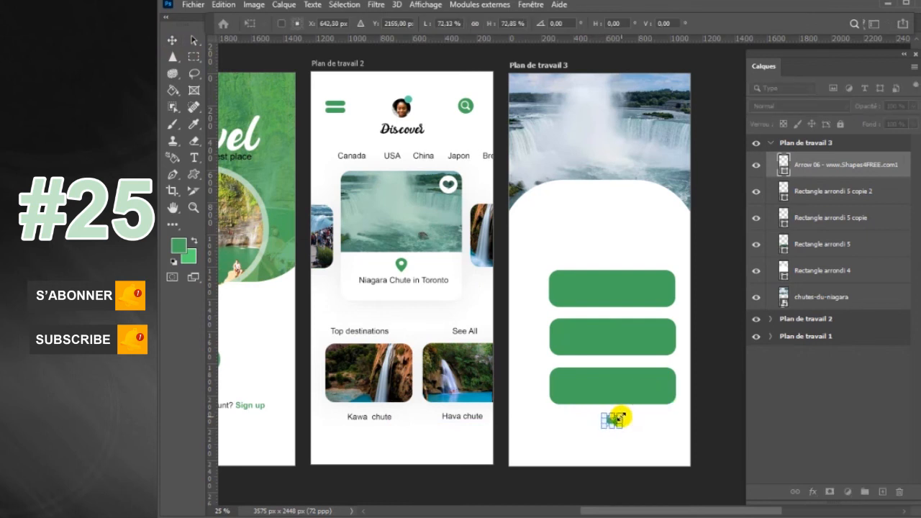
pyautogui.press('Return')
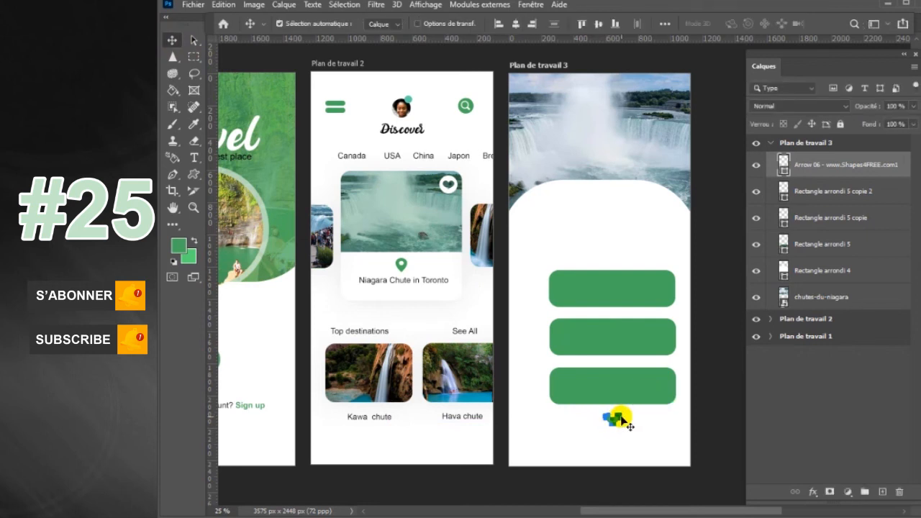
pyautogui.click(646, 444)
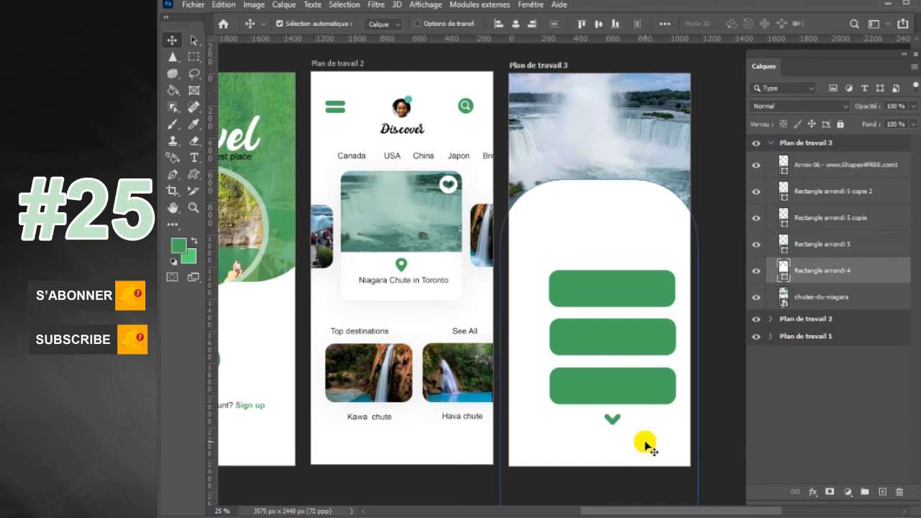
# Step: Draw a green rounded rectangle across the lower end of Plan de travail 3 and widen it past both sides to about 1276 x 688 px
pyautogui.click(632, 398)
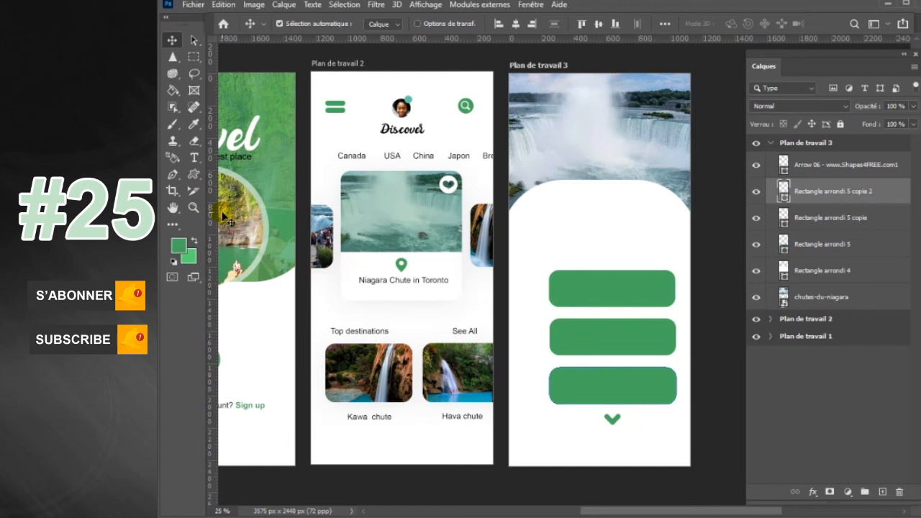
pyautogui.click(199, 183)
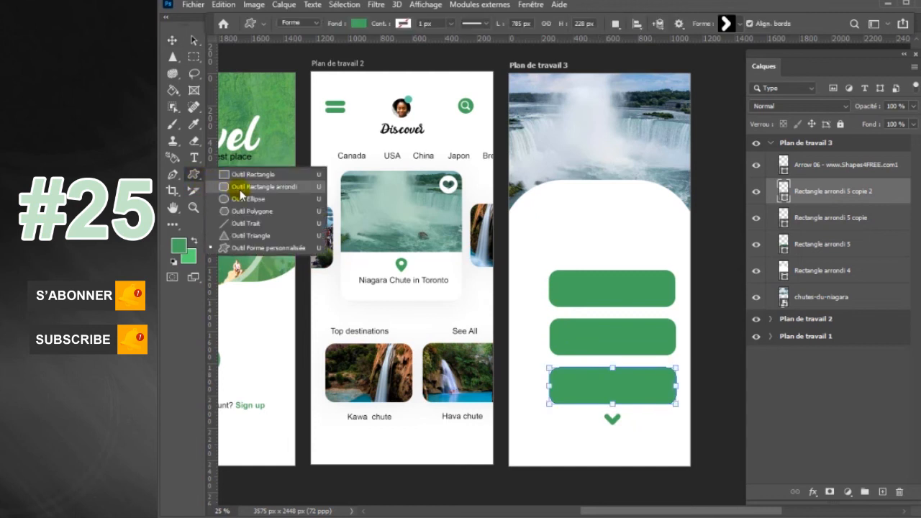
pyautogui.click(242, 187)
pyautogui.moveTo(511, 389); pyautogui.dragTo(694, 498)
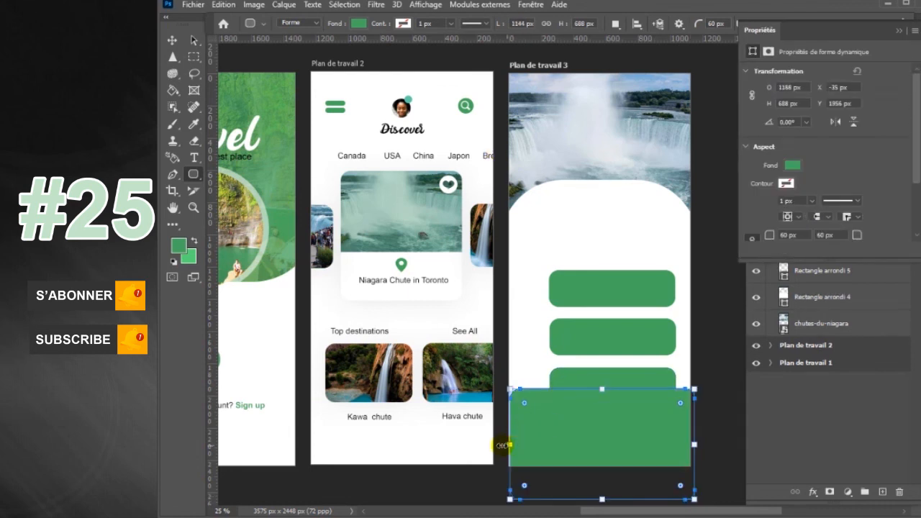
pyautogui.moveTo(502, 446); pyautogui.dragTo(493, 446)
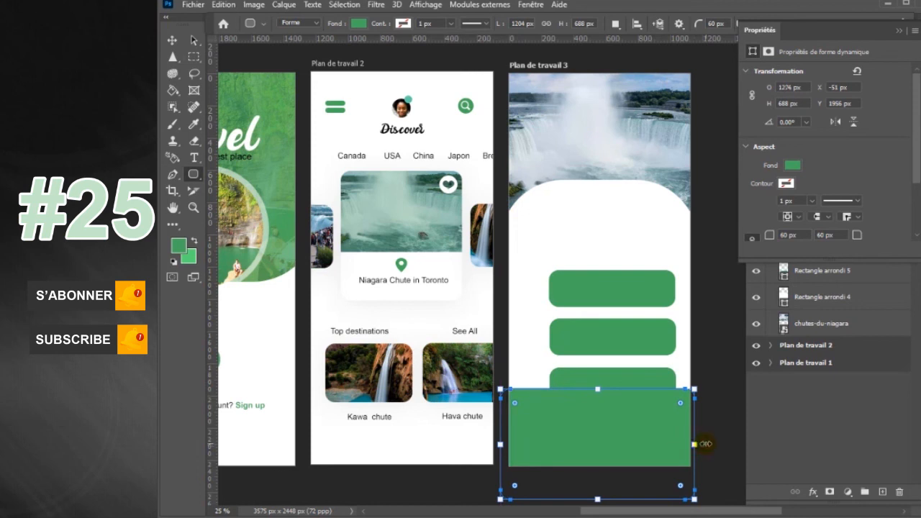
pyautogui.moveTo(705, 444); pyautogui.dragTo(717, 444)
pyautogui.click(900, 30)
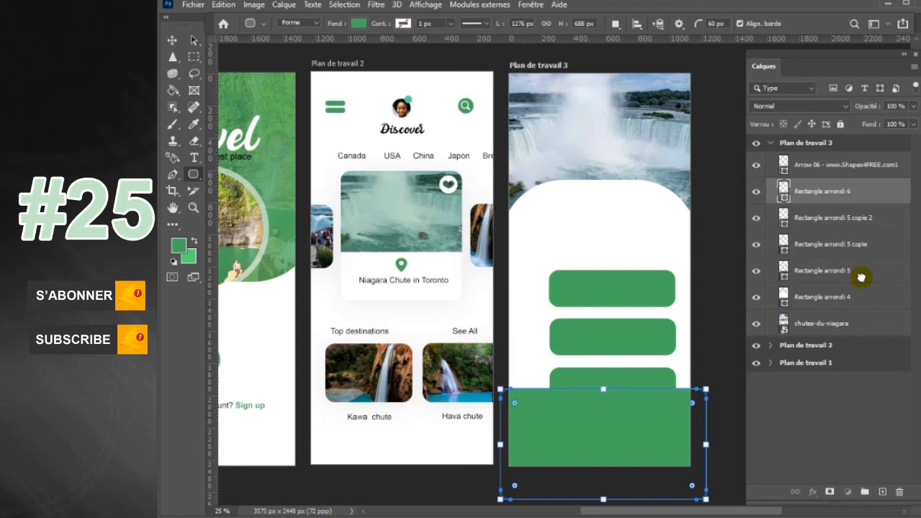
# Step: Move the large lower panel's layer beneath the three green bars and change its fill to white
pyautogui.moveTo(861, 278); pyautogui.dragTo(861, 279)
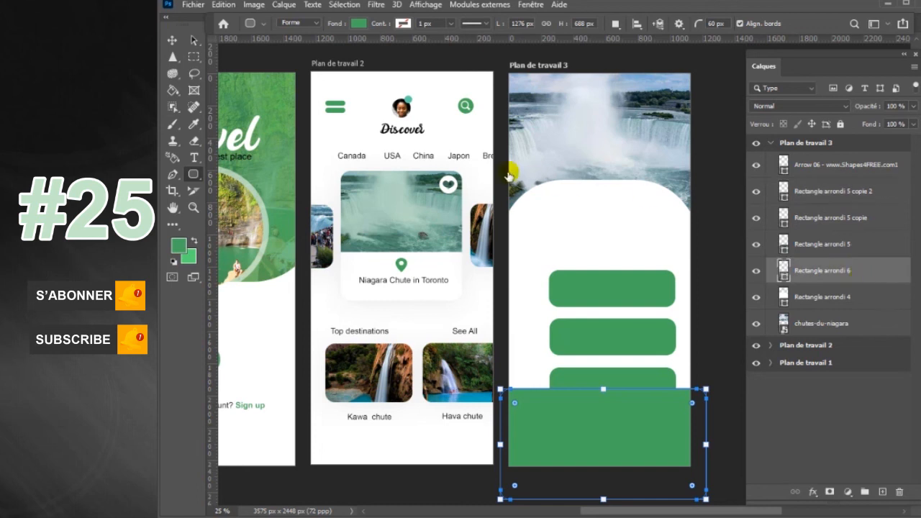
pyautogui.click(358, 24)
pyautogui.click(276, 91)
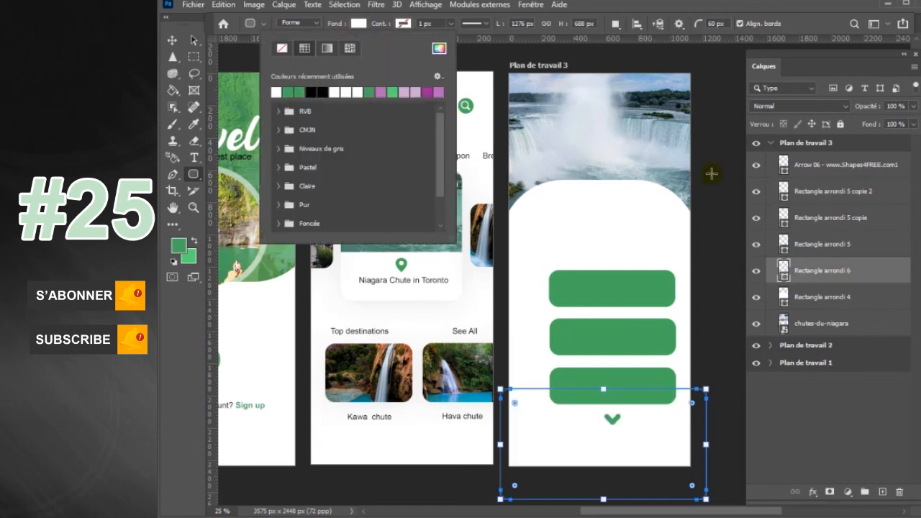
# Step: Add a black drop shadow to the white lower panel with 8% opacity, 14 px distance and 168 px size
pyautogui.click(894, 268)
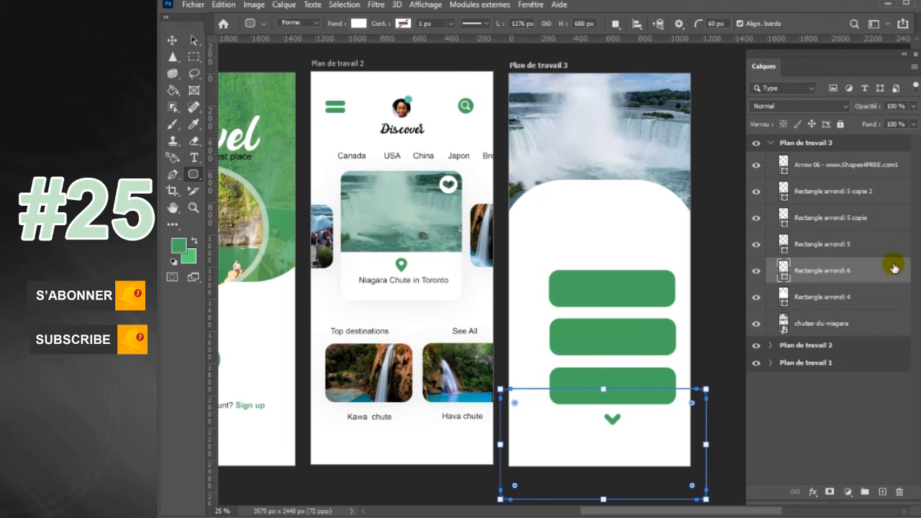
pyautogui.doubleClick(894, 268)
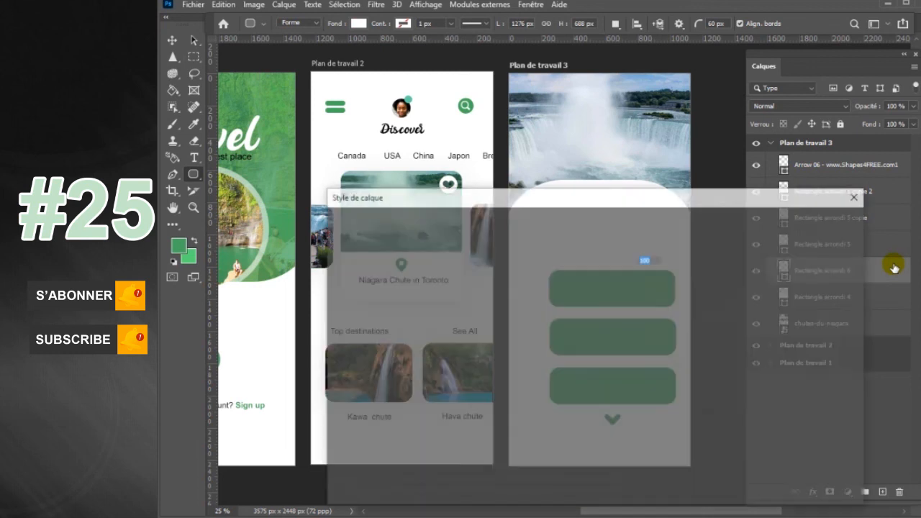
pyautogui.click(383, 441)
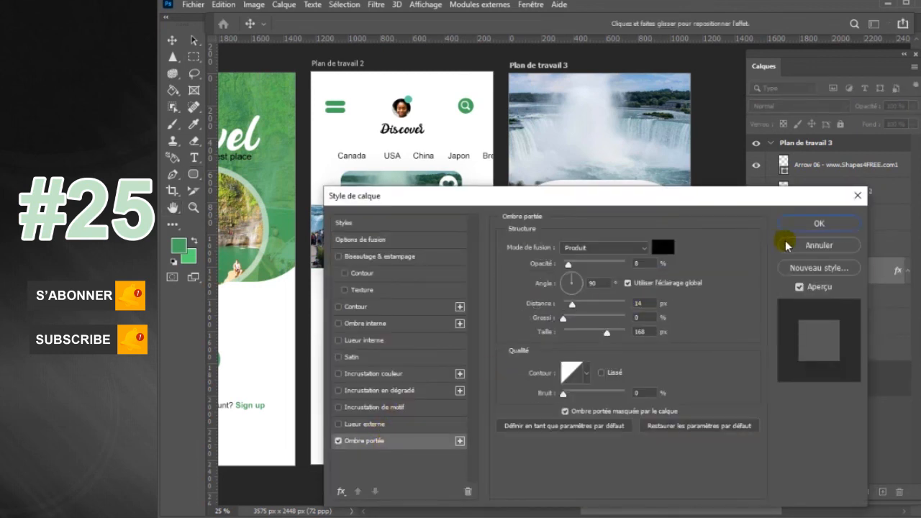
pyautogui.click(816, 221)
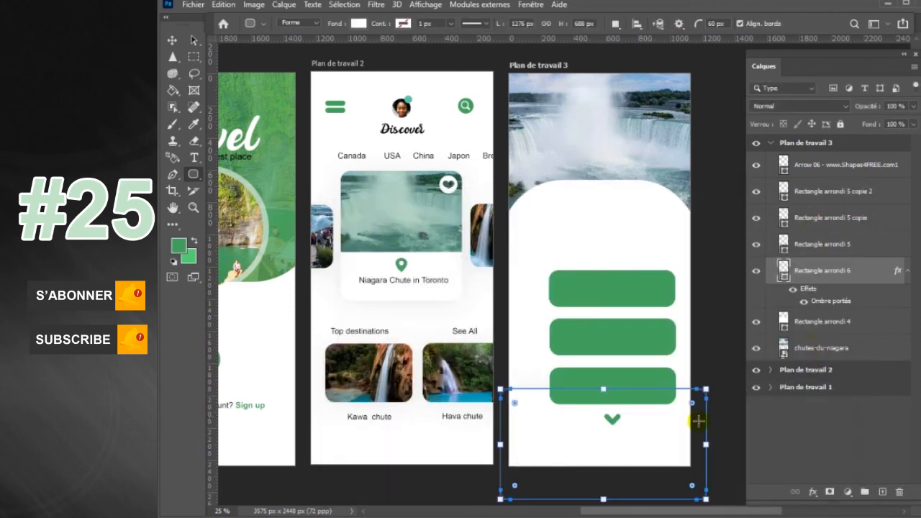
# Step: Bring the white lower panel's layer to the top of the Plan de travail 3 stack, covering the chevron and part of the lowest bar
pyautogui.moveTo(688, 404); pyautogui.dragTo(676, 412)
pyautogui.press('Return')
pyautogui.click(172, 40)
pyautogui.click(623, 389)
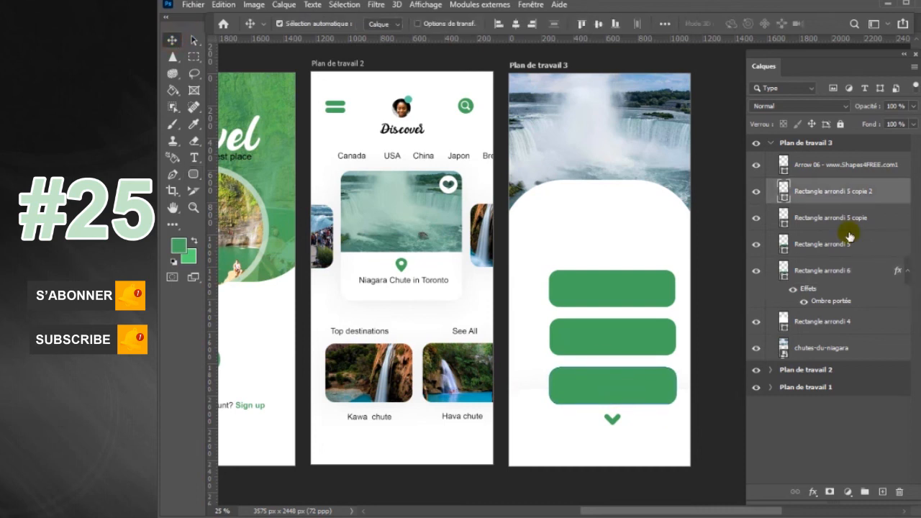
pyautogui.click(830, 281)
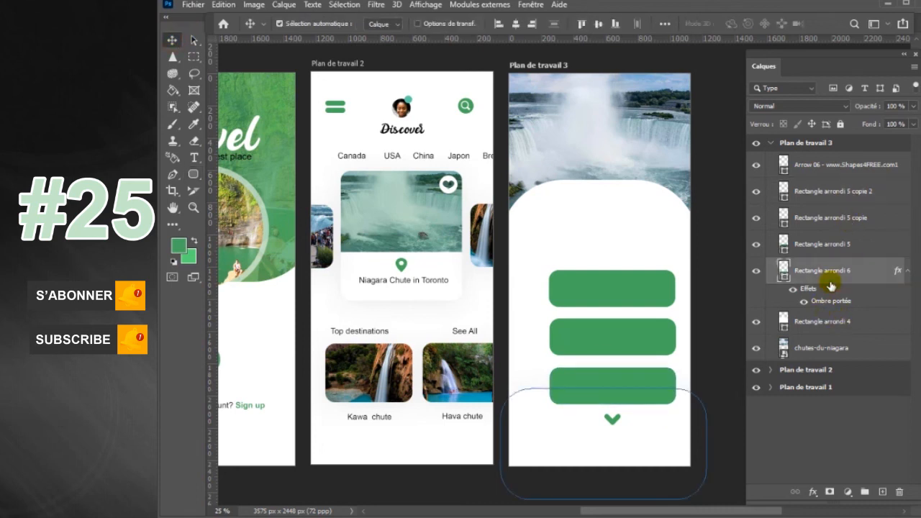
pyautogui.moveTo(847, 269); pyautogui.dragTo(853, 158)
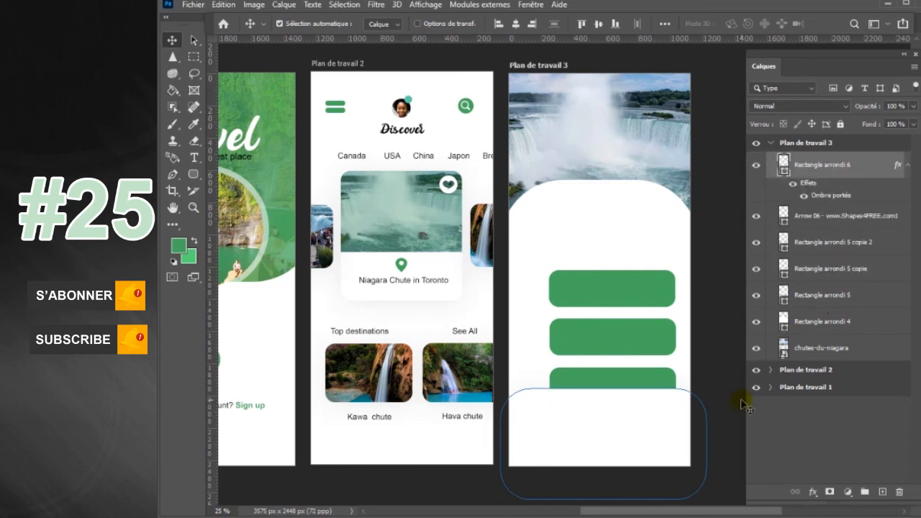
# Step: Recolour the lowest green bar with the recently used lighter green and reduce its layer opacity to about 58%
pyautogui.click(540, 304)
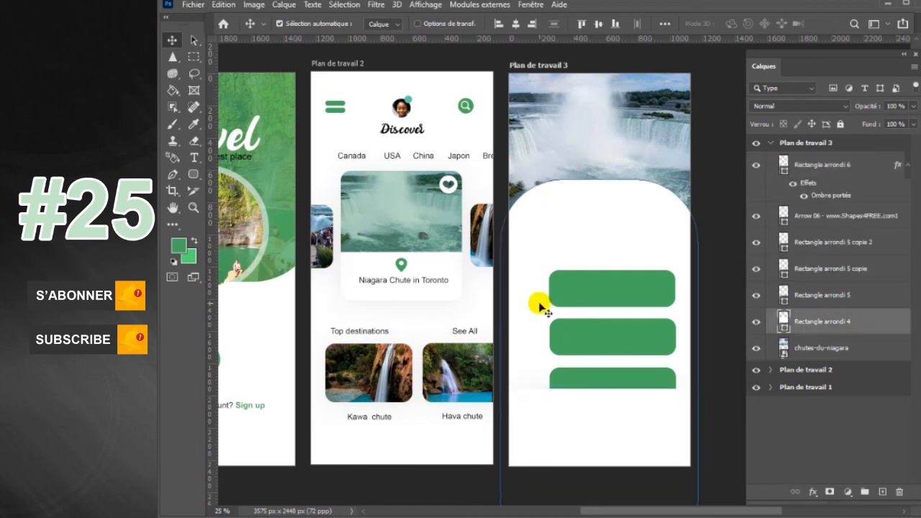
pyautogui.click(648, 387)
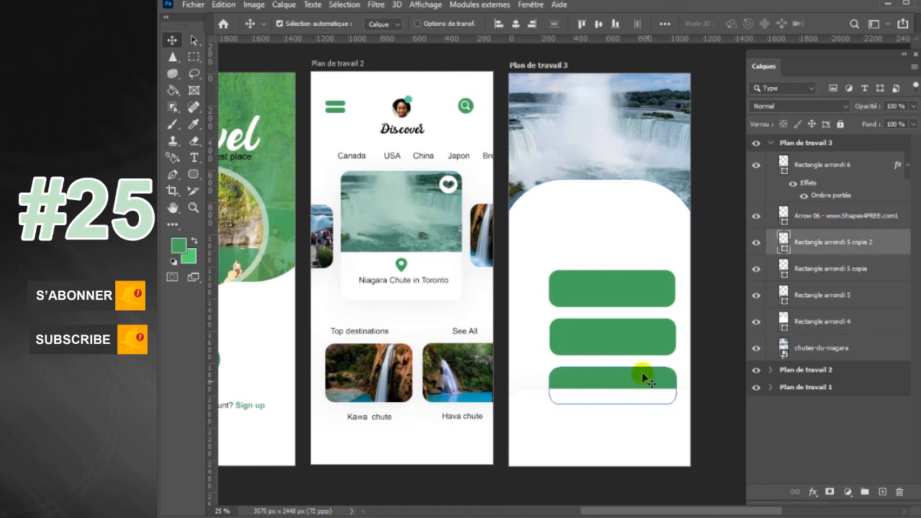
pyautogui.click(193, 174)
pyautogui.click(358, 23)
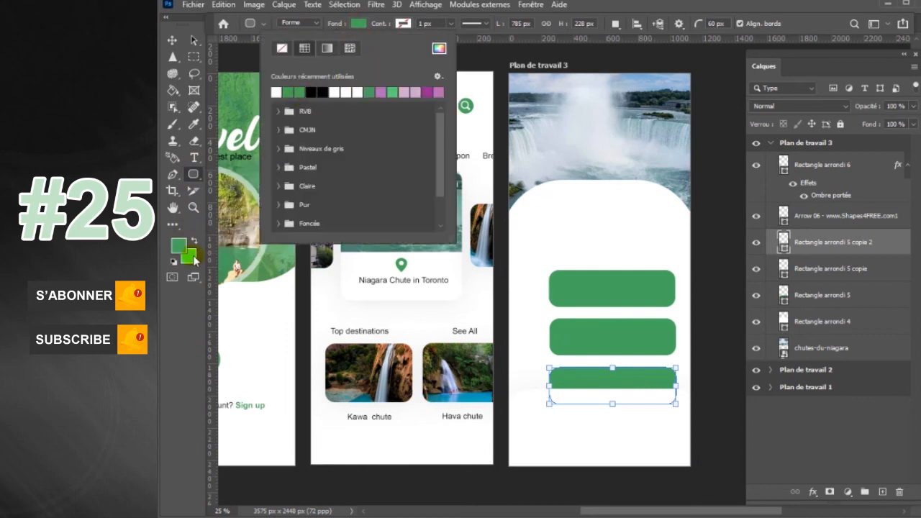
pyautogui.click(393, 92)
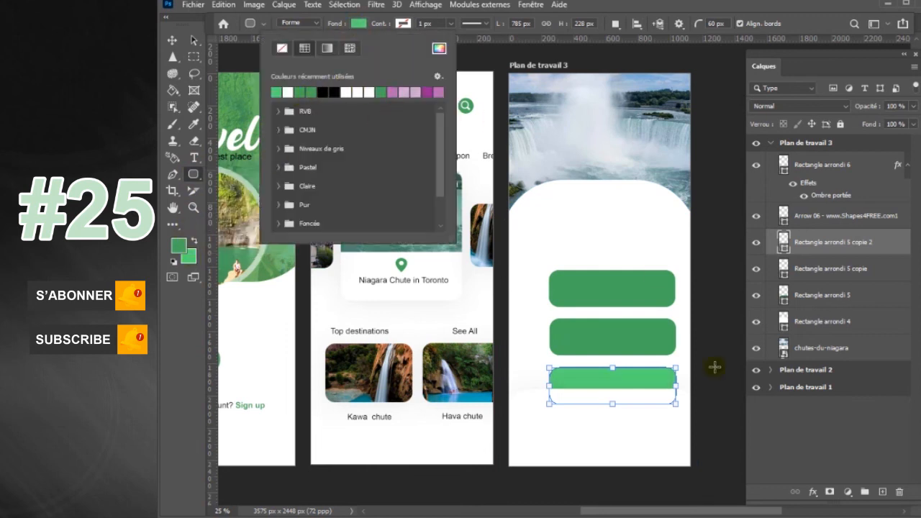
pyautogui.click(912, 108)
pyautogui.moveTo(909, 121); pyautogui.dragTo(888, 121)
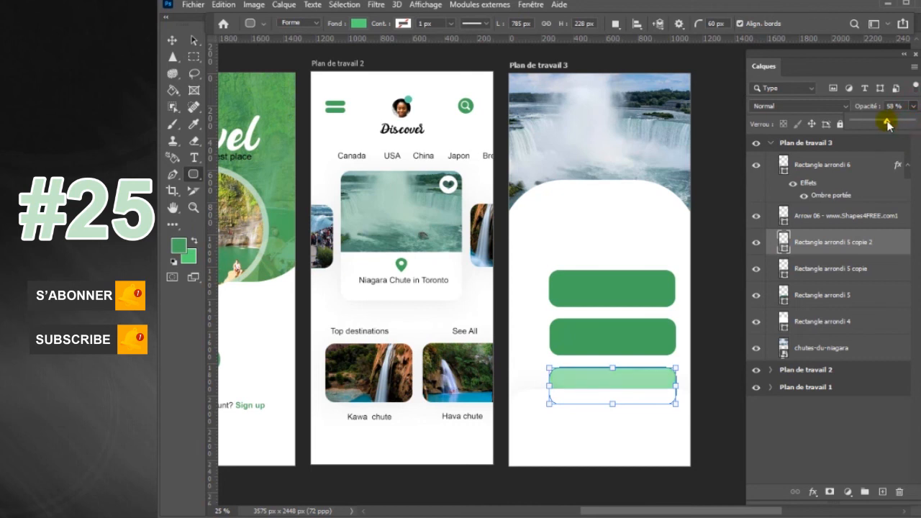
# Step: Give the middle bar the same lighter green fill and reduce its layer opacity to about 59%
pyautogui.click(172, 41)
pyautogui.click(641, 341)
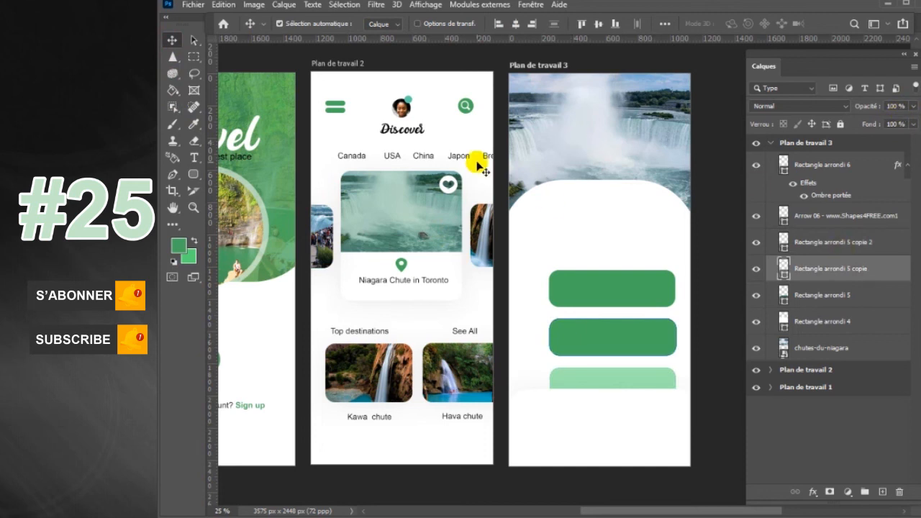
pyautogui.rightClick(195, 174)
pyautogui.click(238, 180)
pyautogui.click(357, 23)
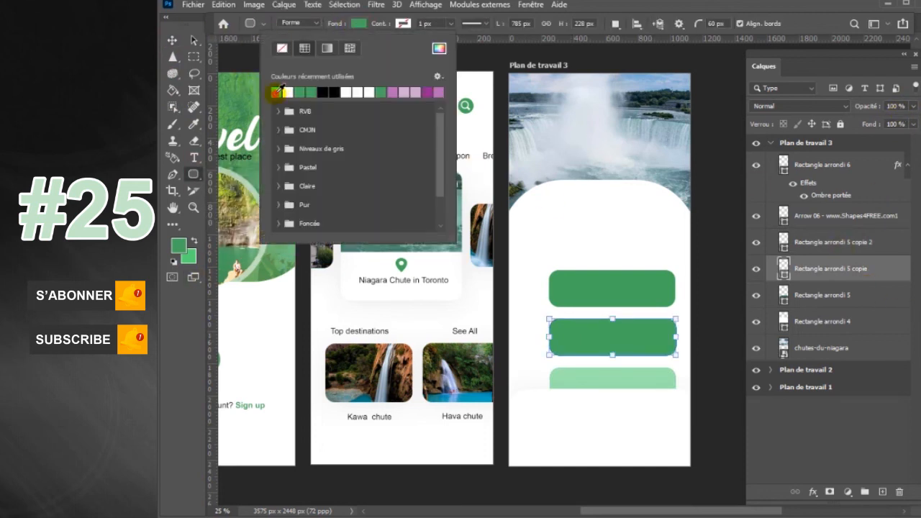
pyautogui.click(278, 91)
pyautogui.click(913, 106)
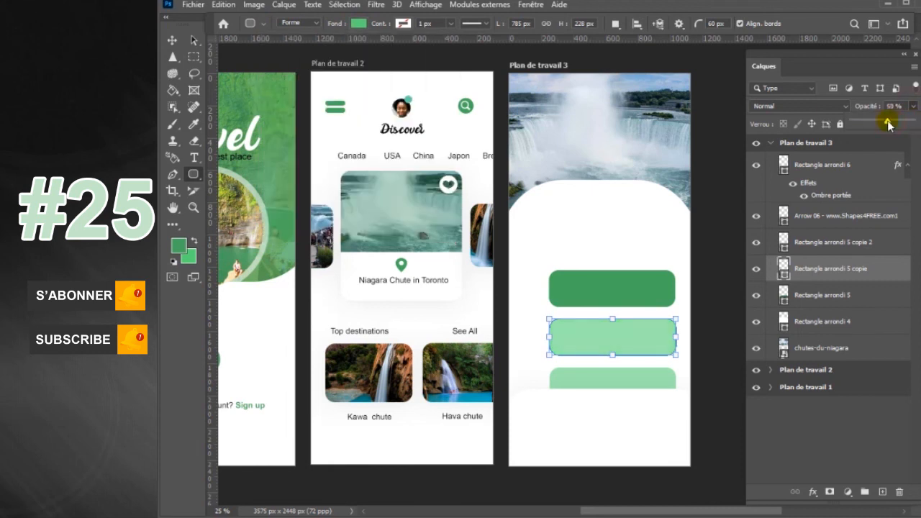
pyautogui.press('v')
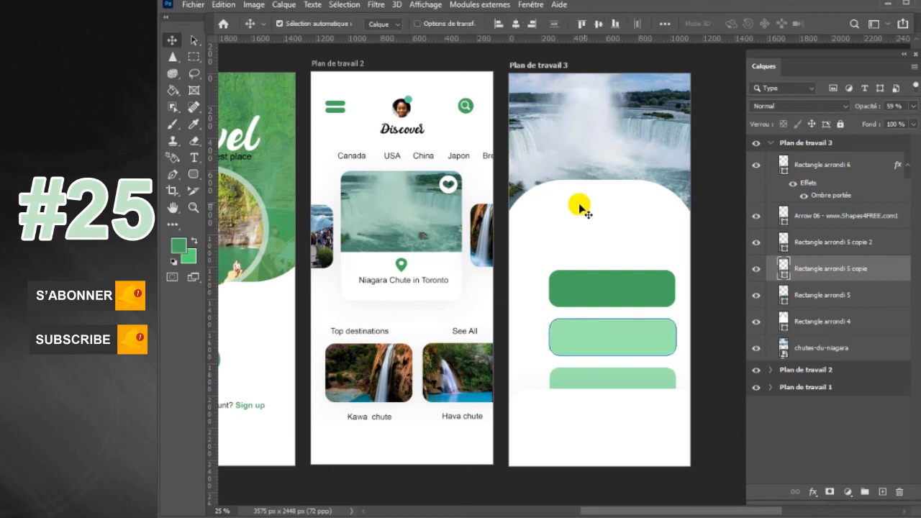
# Step: Draw a green rounded rectangle button of about 605 x 144 px over the white lower panel
pyautogui.click(664, 264)
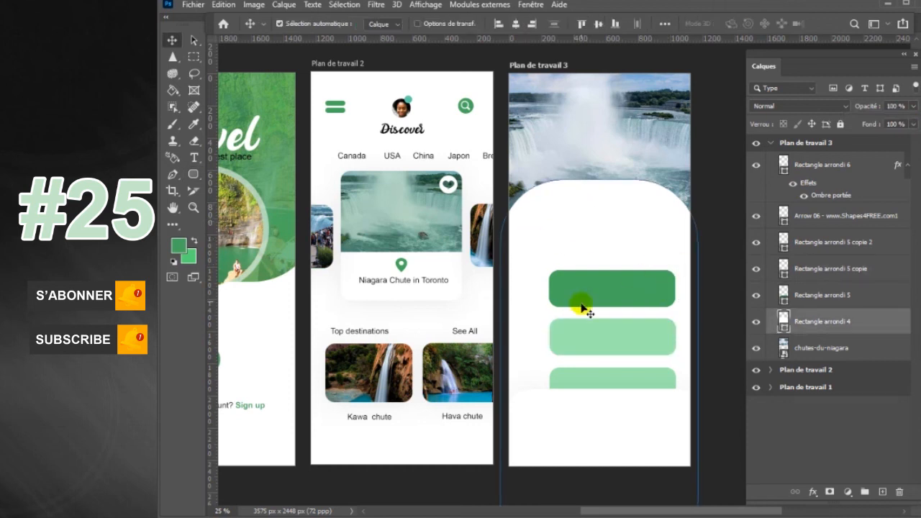
pyautogui.click(193, 175)
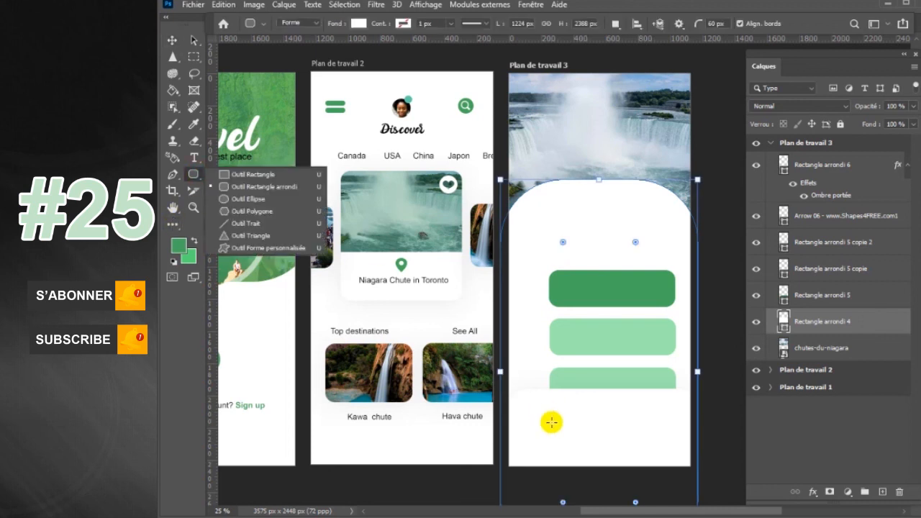
pyautogui.moveTo(543, 411); pyautogui.dragTo(640, 430)
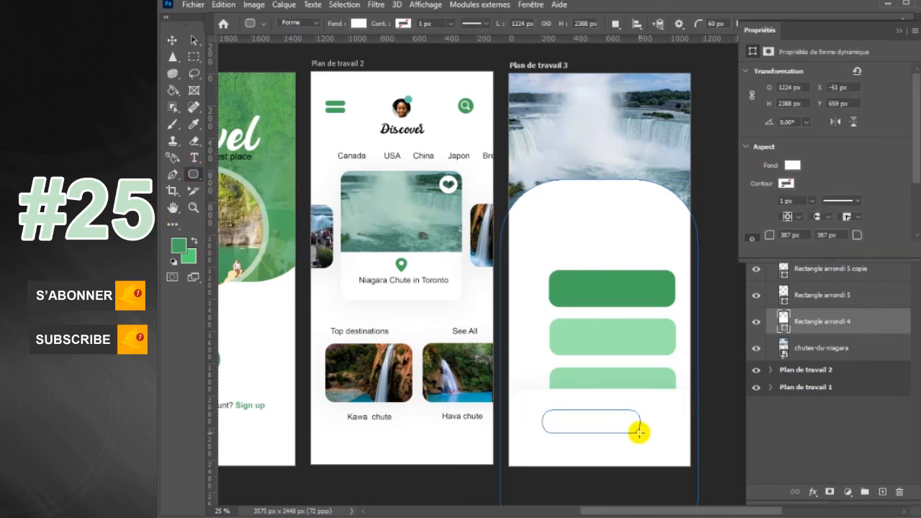
pyautogui.click(358, 23)
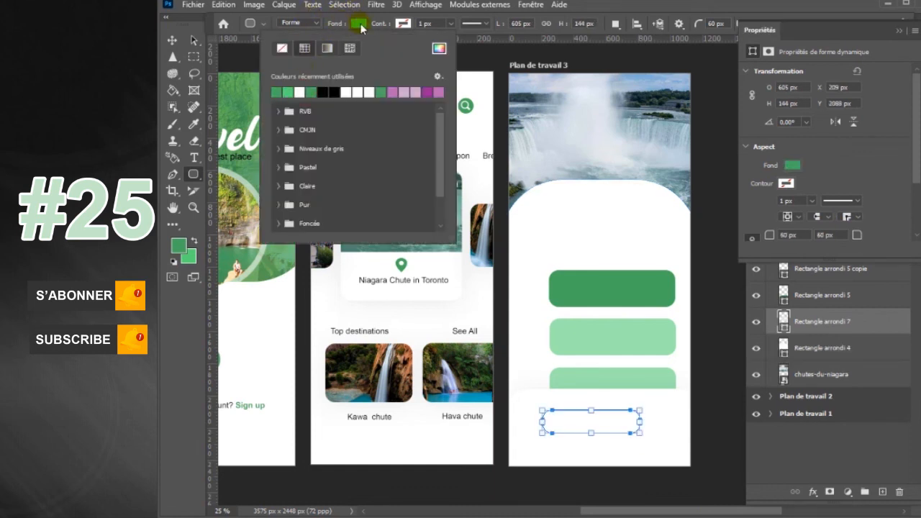
pyautogui.click(360, 26)
pyautogui.click(899, 30)
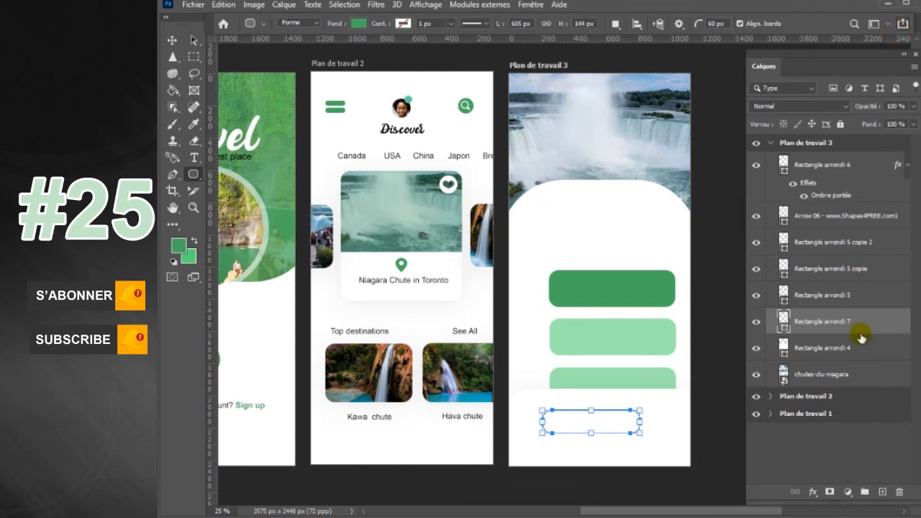
# Step: Bring the green button's layer above the white lower panel and centre the button horizontally under the bars
pyautogui.moveTo(844, 179); pyautogui.dragTo(841, 153)
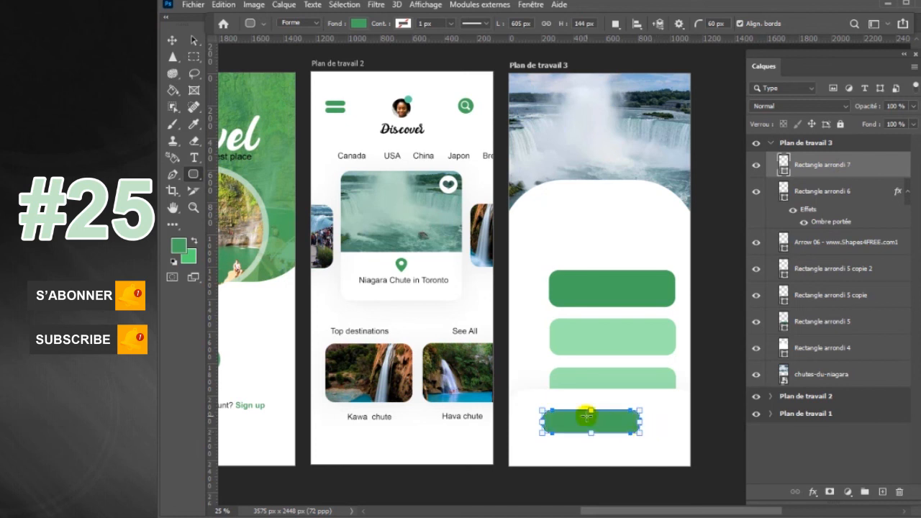
pyautogui.press('v')
pyautogui.moveTo(595, 419); pyautogui.dragTo(608, 422)
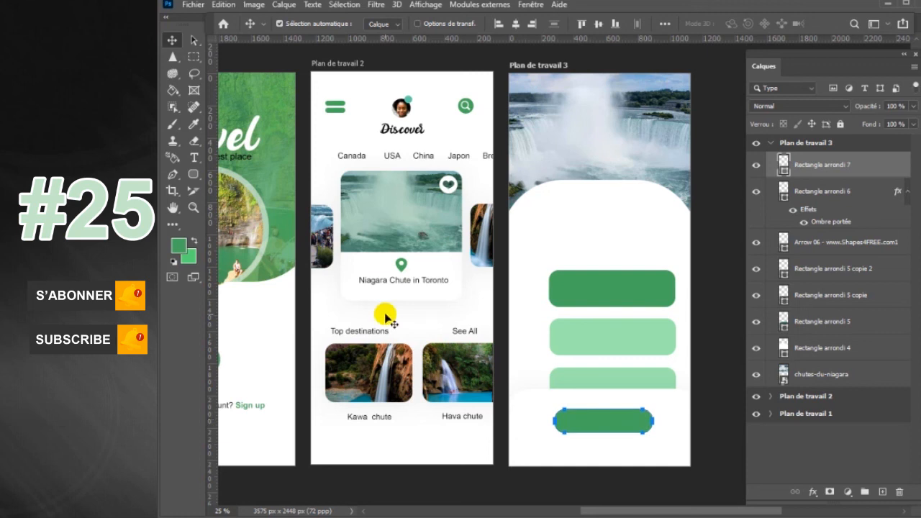
# Step: Embed the orange airplane symbol image, scale it to about 69.5% and centre it on the white area above the green bars
pyautogui.click(192, 6)
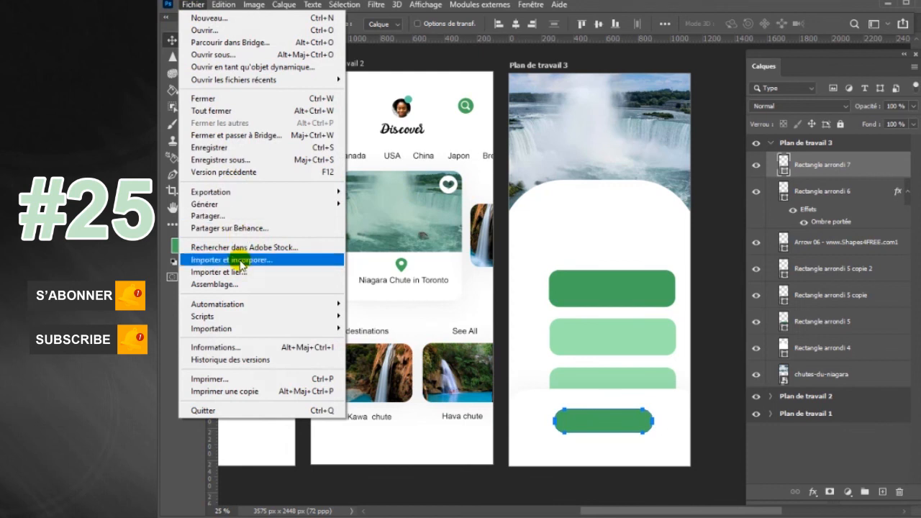
pyautogui.click(550, 228)
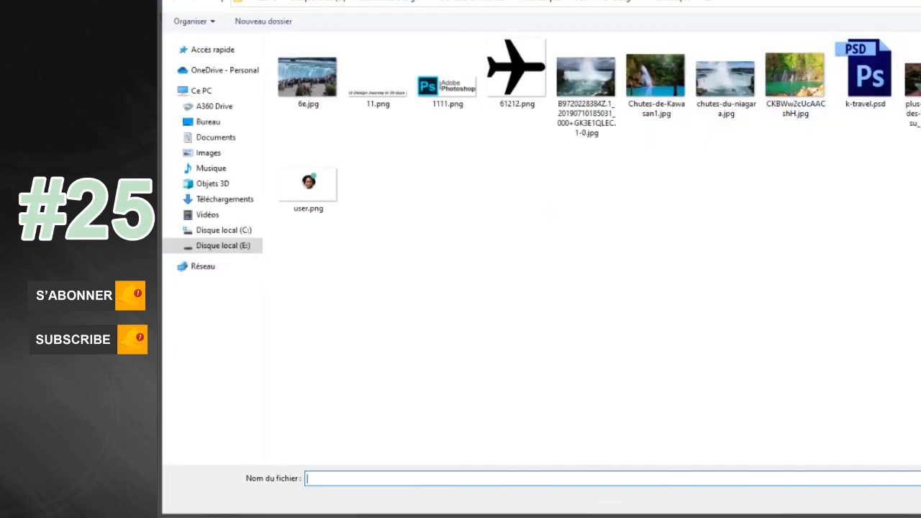
pyautogui.doubleClick(867, 79)
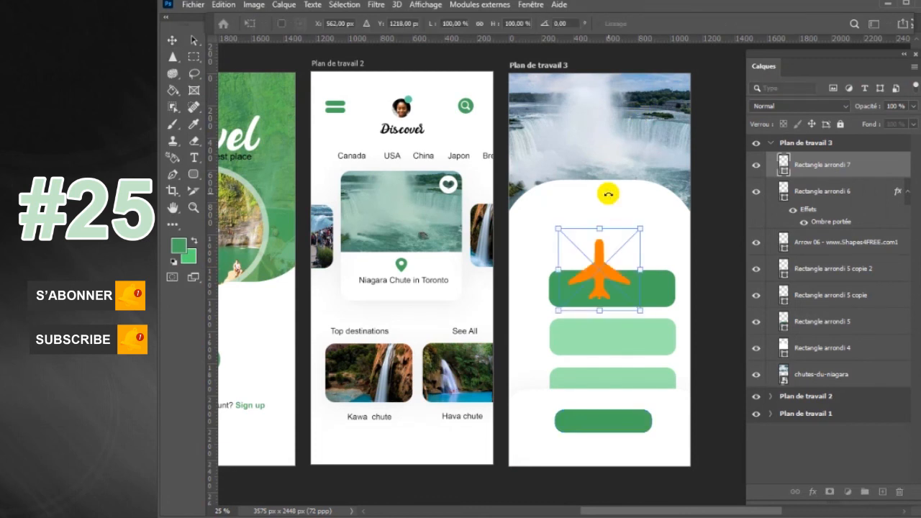
pyautogui.moveTo(601, 259); pyautogui.dragTo(632, 193)
pyautogui.press('Left')
pyautogui.press('Left')
pyautogui.press('Left')
pyautogui.press('Left')
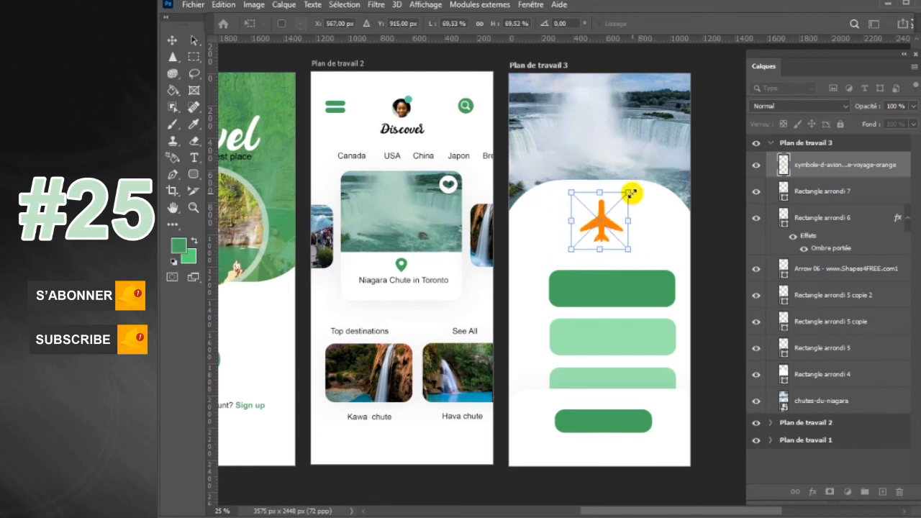
pyautogui.press('Return')
# Step: Apply a colour overlay to the airplane using the green sampled from the hamburger icon on Plan de travail 2
pyautogui.click(906, 169)
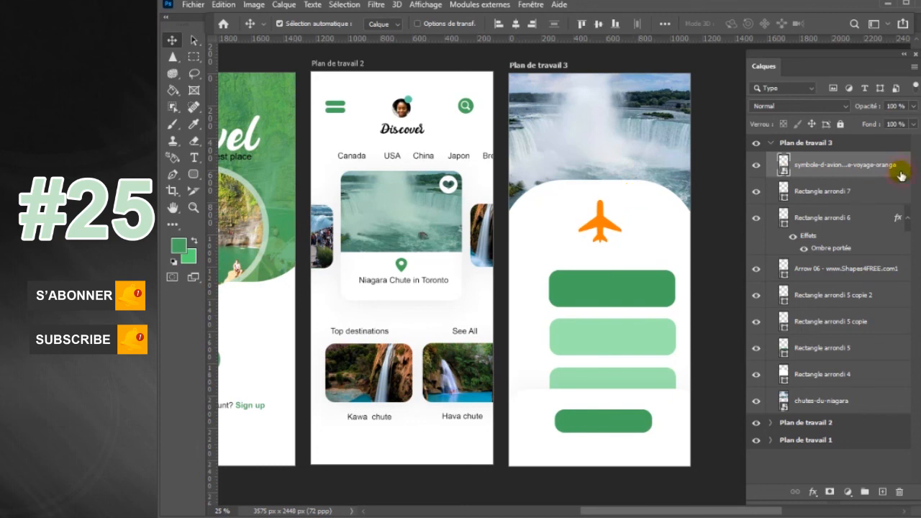
pyautogui.doubleClick(899, 169)
pyautogui.click(389, 374)
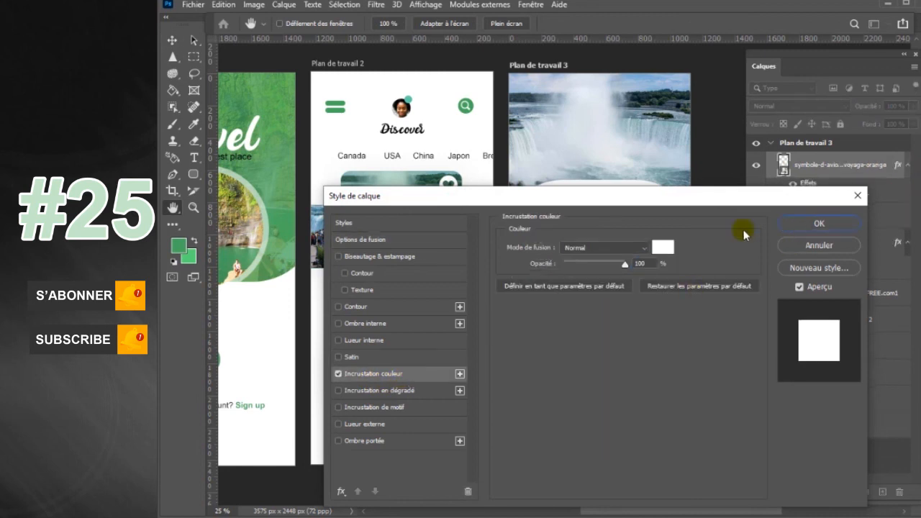
pyautogui.click(664, 247)
pyautogui.click(342, 110)
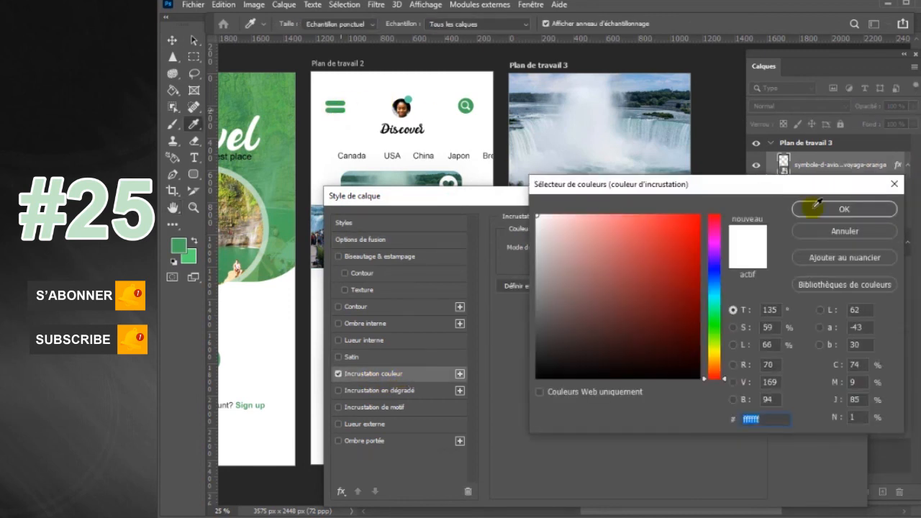
pyautogui.click(820, 207)
pyautogui.click(821, 224)
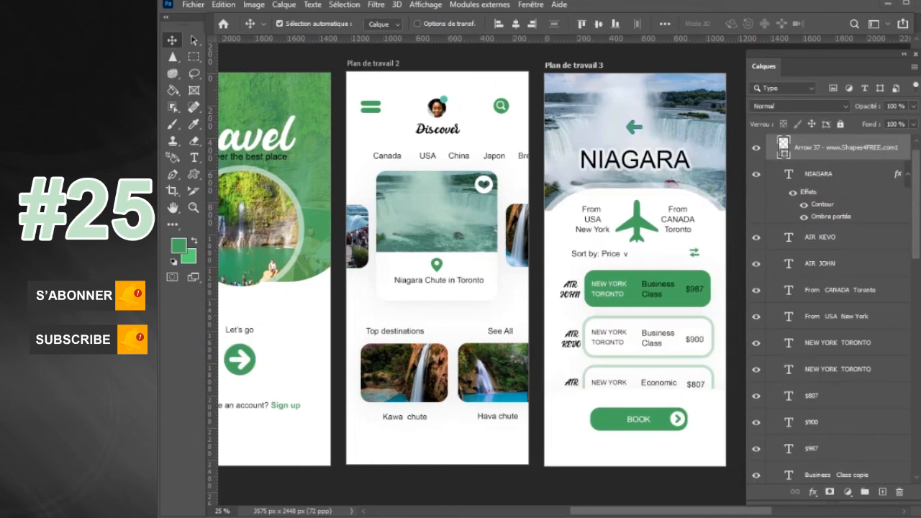
# Step: Collapse the Plan de travail 3 layer group and look over the three artboards together, leaving Plan de travail 3 selected
pyautogui.scroll(1, 915, 155)
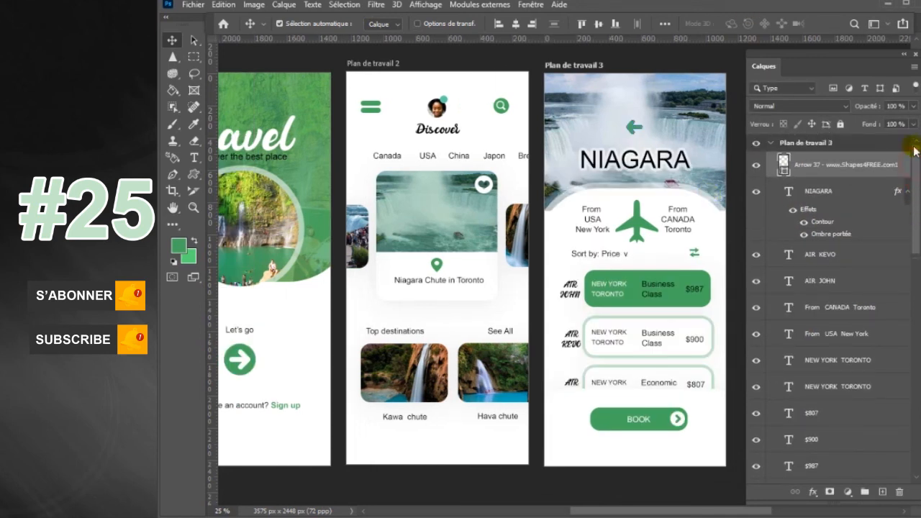
pyautogui.click(775, 145)
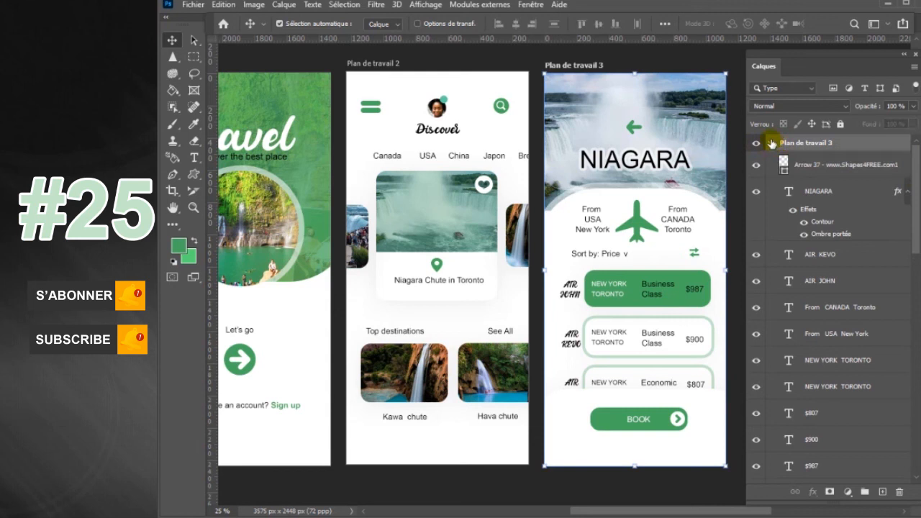
pyautogui.click(771, 143)
pyautogui.hotkey('ctrl', '-')
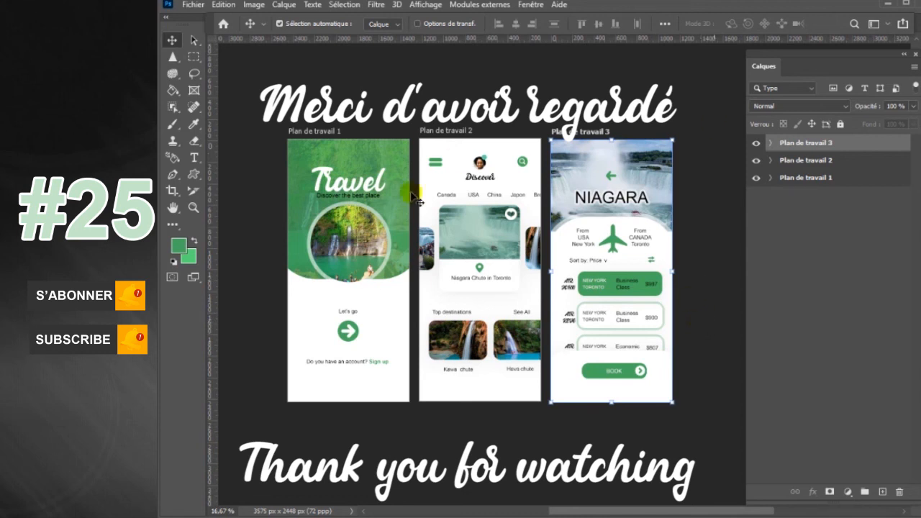
pyautogui.click(823, 159)
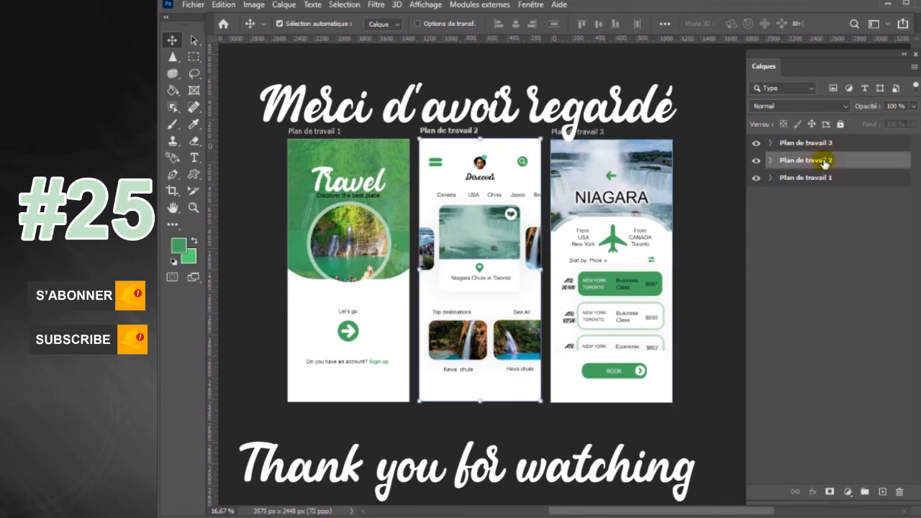
pyautogui.click(849, 143)
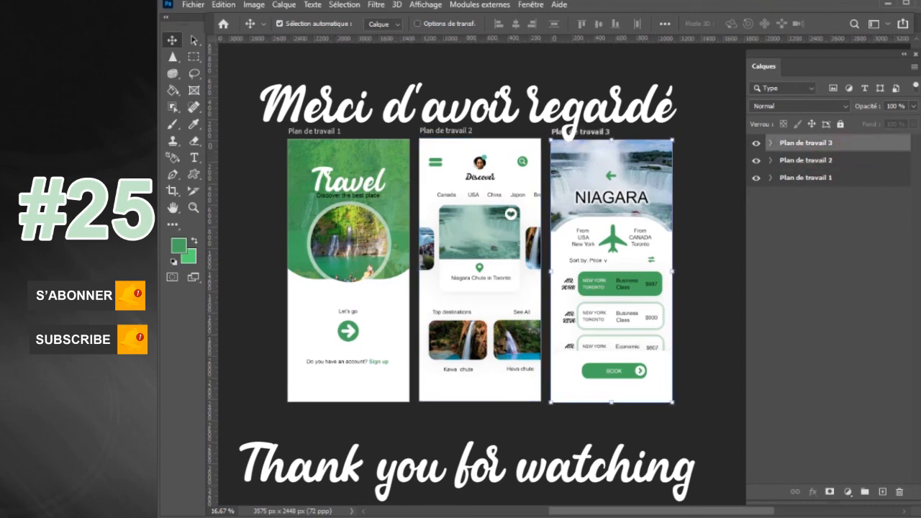